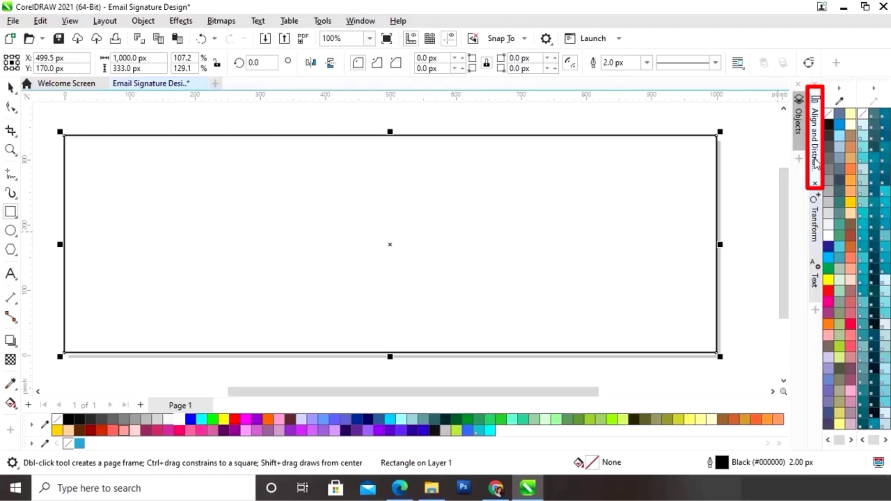
- Align the rectangle's centre to the specified point 500, 167 px, then deselect it
click(817, 163)
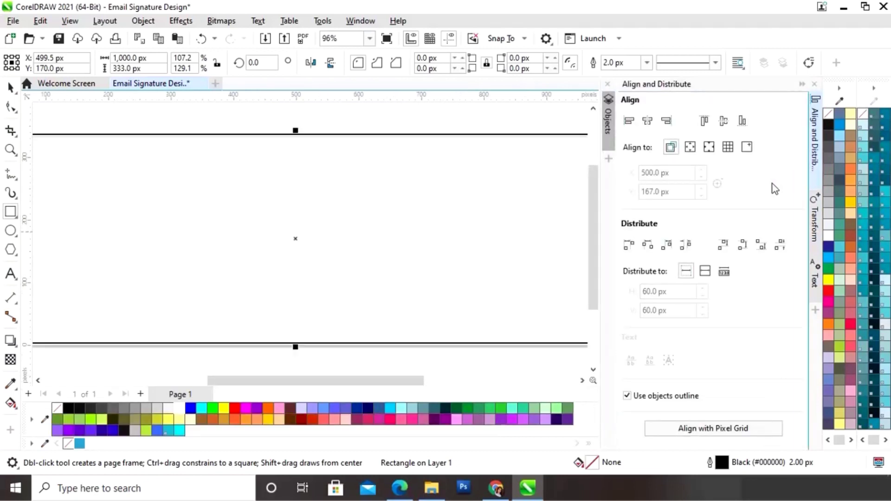
click(748, 149)
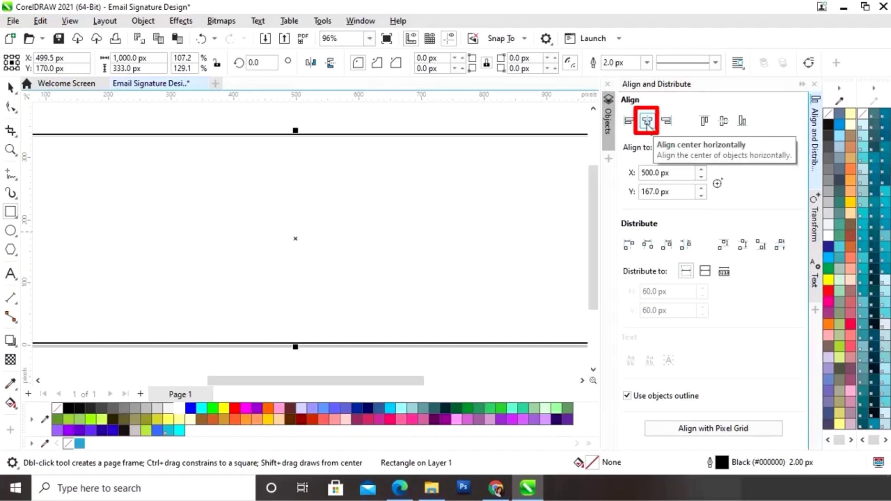
click(647, 121)
click(722, 122)
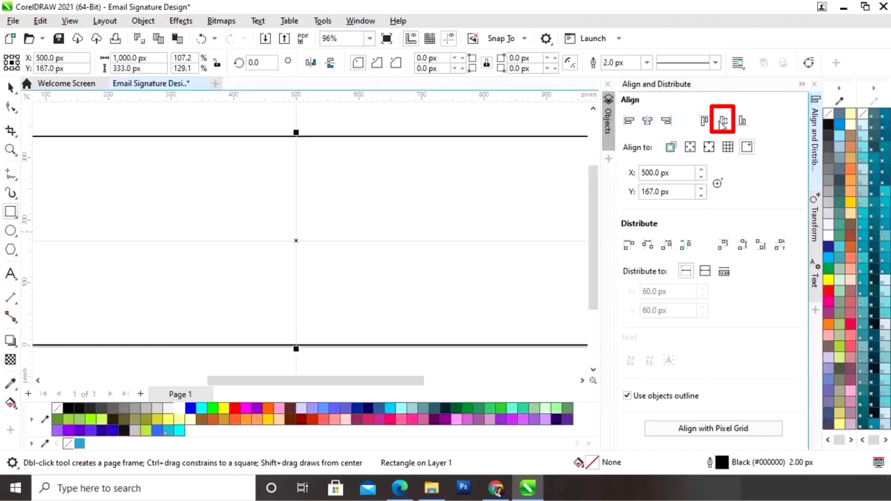
click(802, 85)
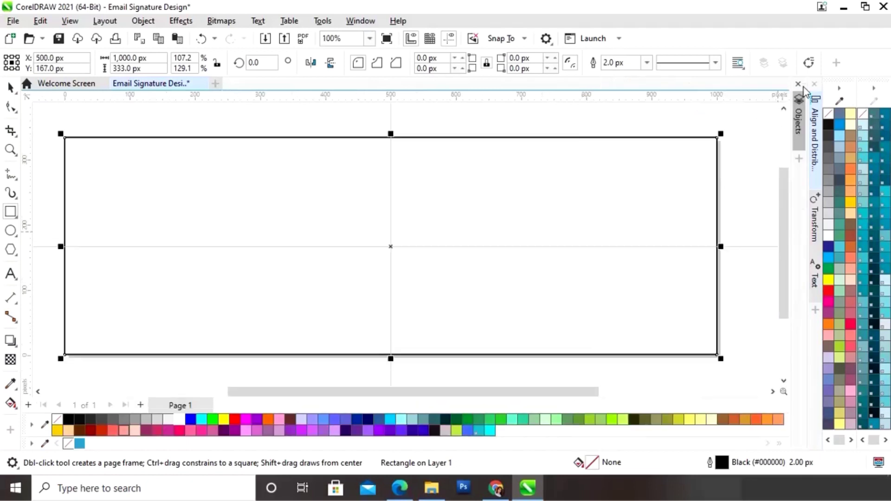
click(12, 86)
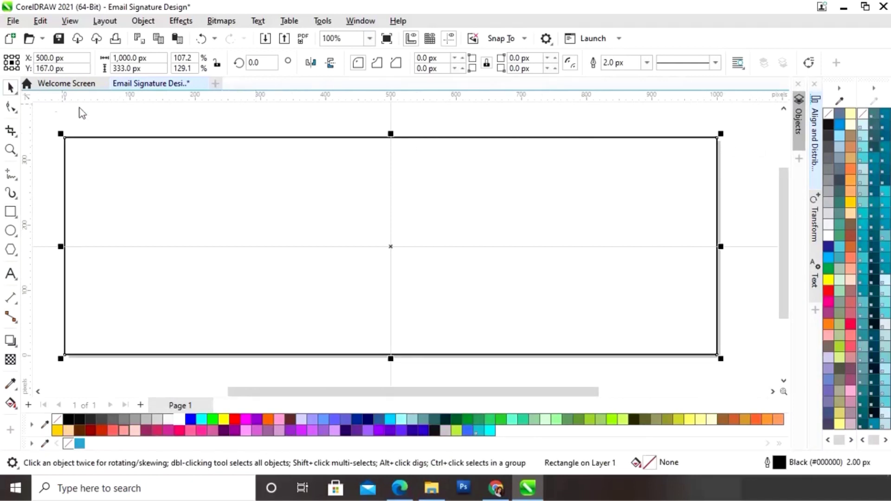
click(241, 199)
- Leave a shorter 252 px copy inside the rectangle, filled blue with no outline
click(302, 176)
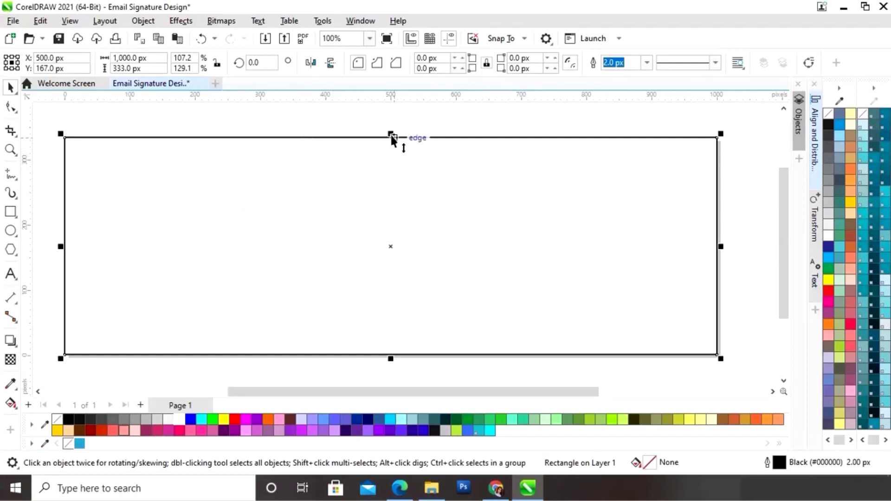
drag(391, 135, 397, 162)
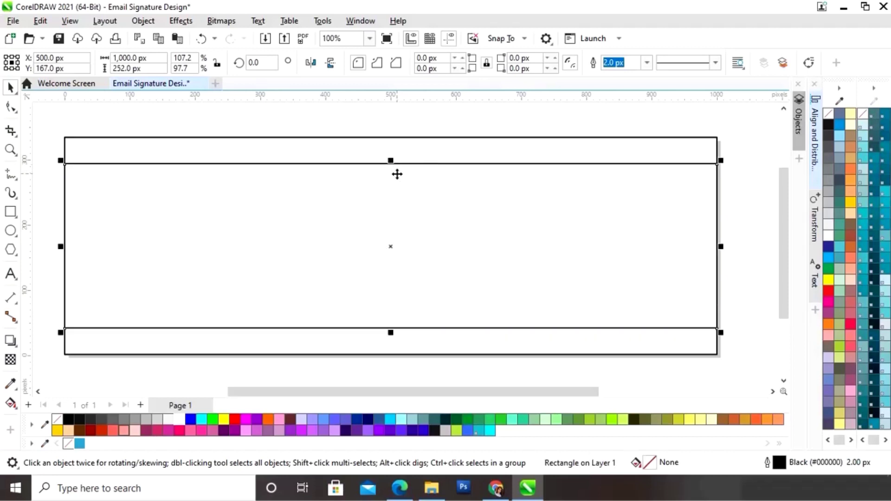
click(366, 147)
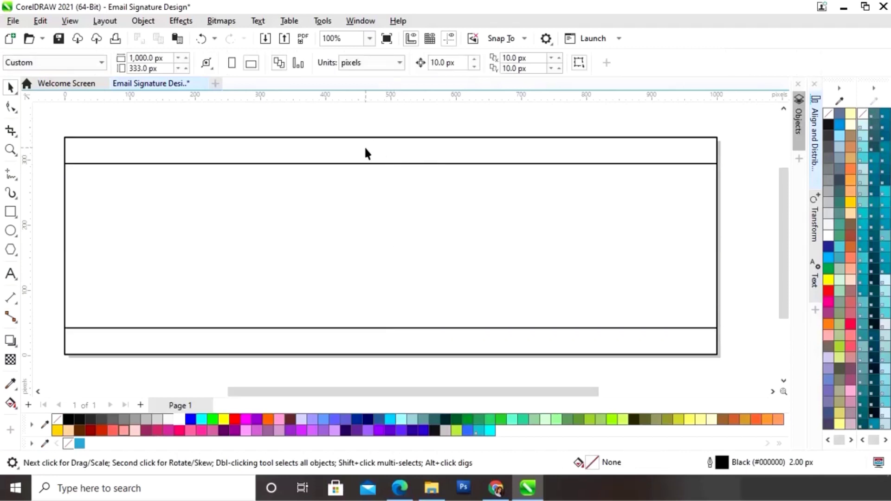
click(360, 211)
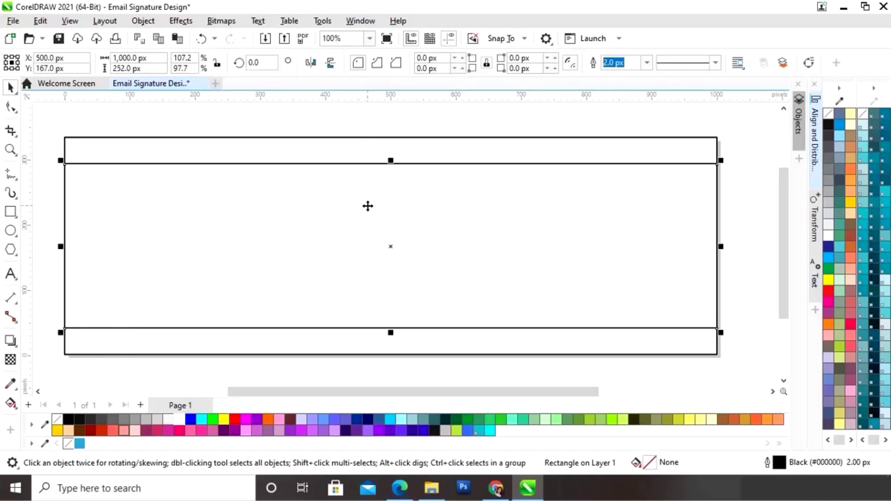
click(79, 446)
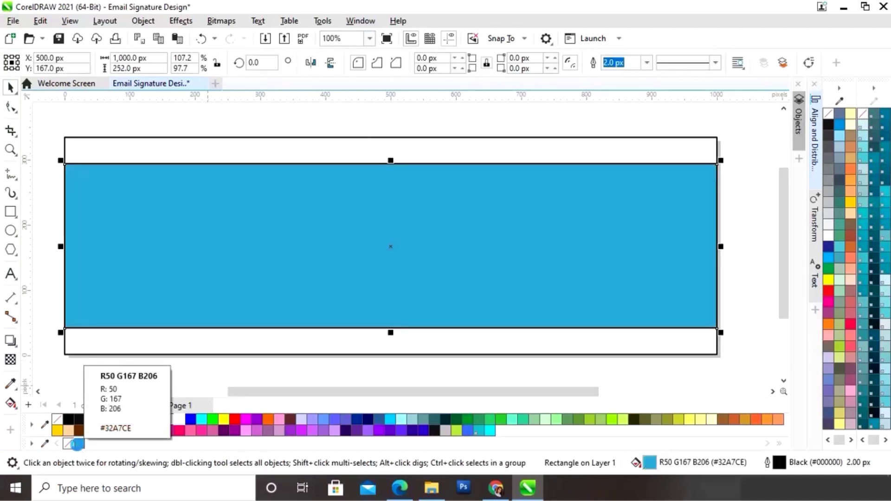
right_click(68, 444)
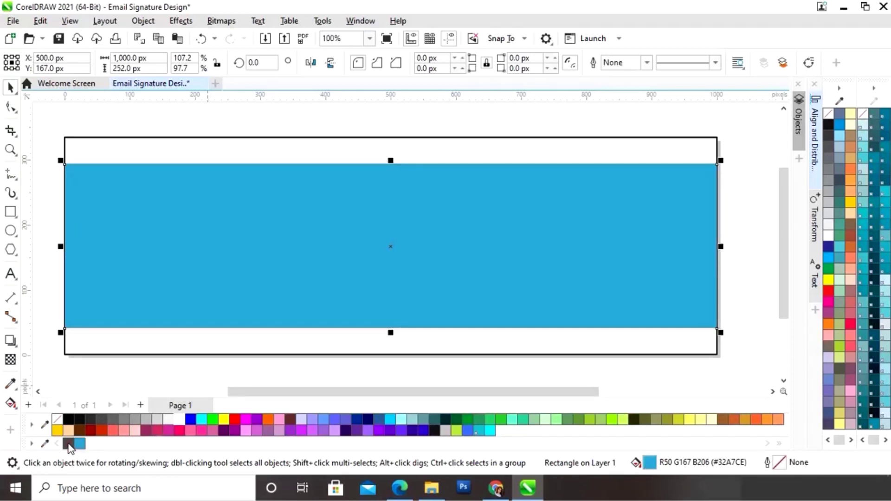
- Fill the outer rectangle black and remove its outline
click(129, 369)
click(181, 344)
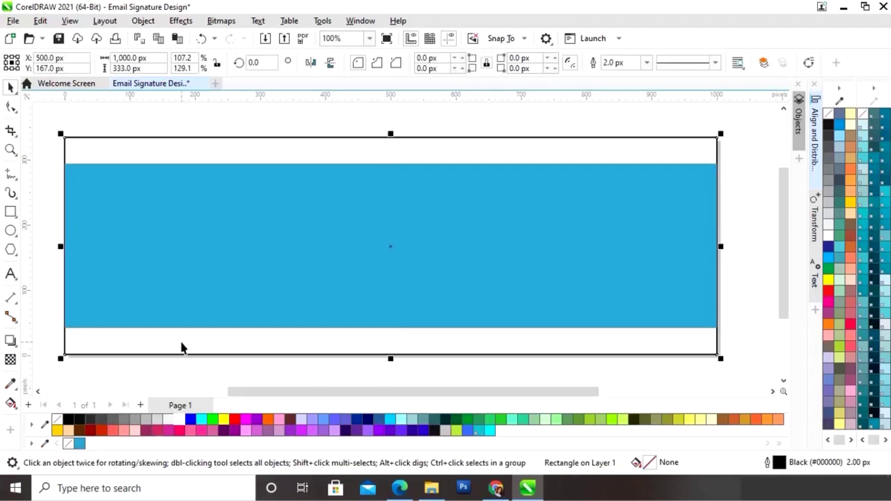
click(68, 420)
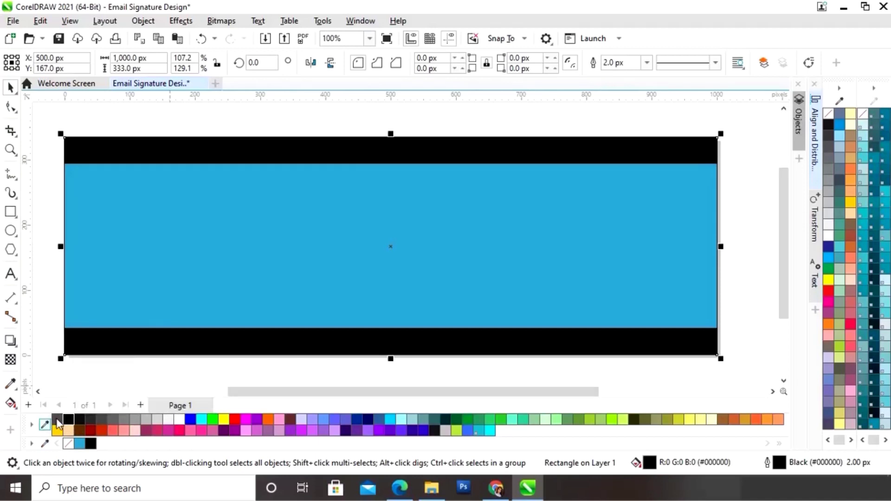
right_click(58, 424)
click(99, 372)
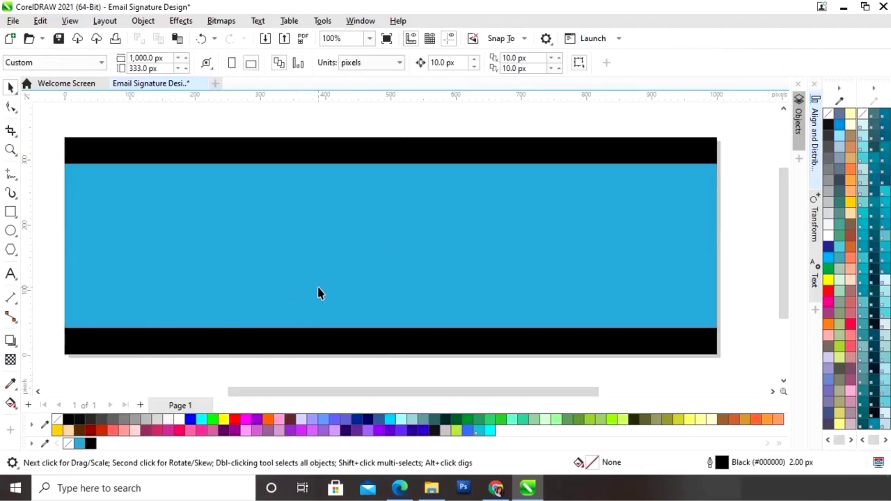
- Leave a 206 px-tall copy of the blue band and fill it white
click(337, 267)
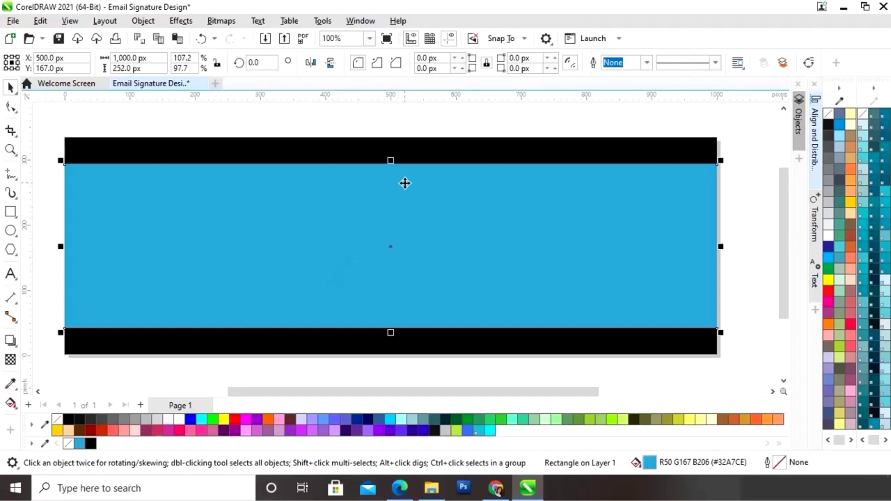
drag(392, 160, 394, 174)
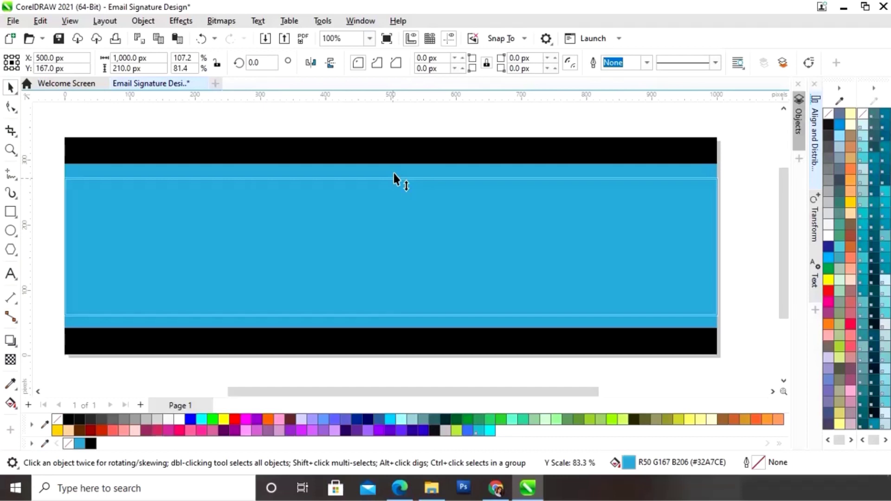
drag(393, 173, 395, 177)
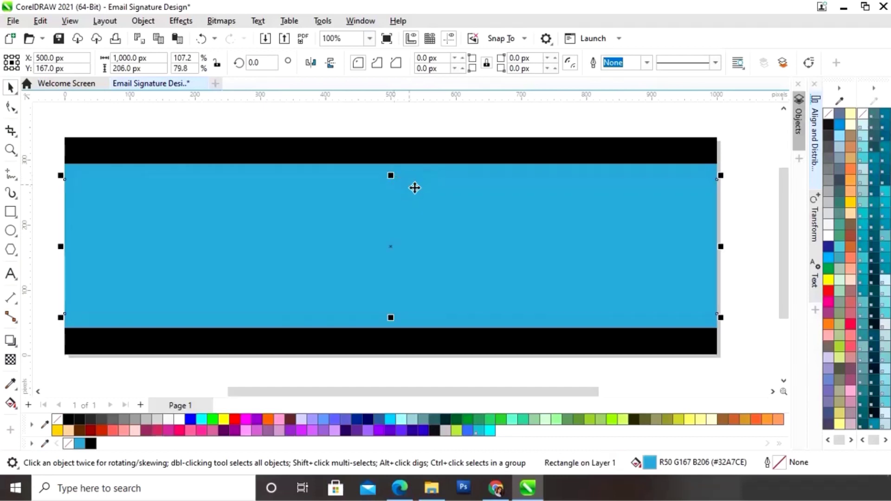
click(181, 421)
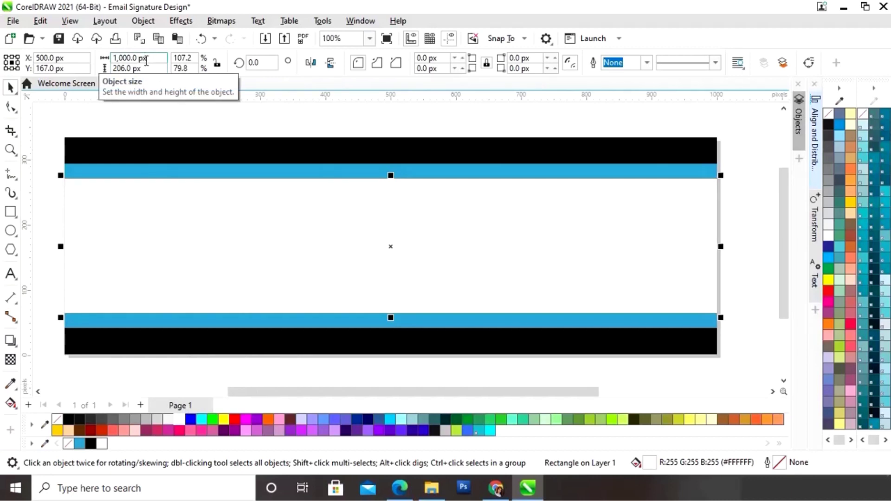
- Set the white panel's width to 500 px
drag(149, 57, 113, 57)
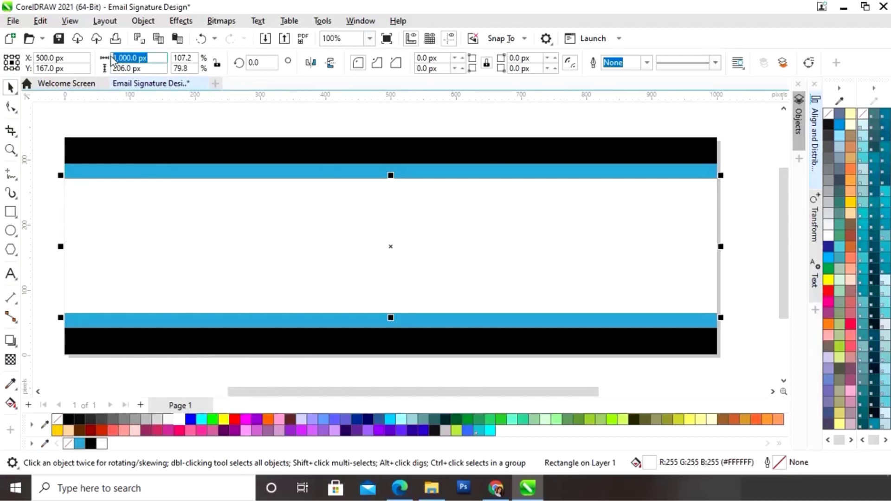
text(500)
key(Return)
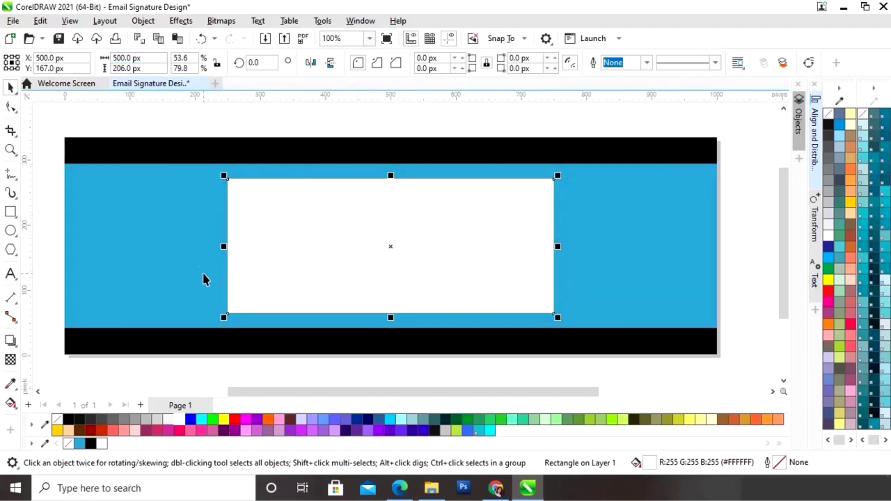
- Align the white panel's left edge to the blue band's left edge
shift+click(189, 257)
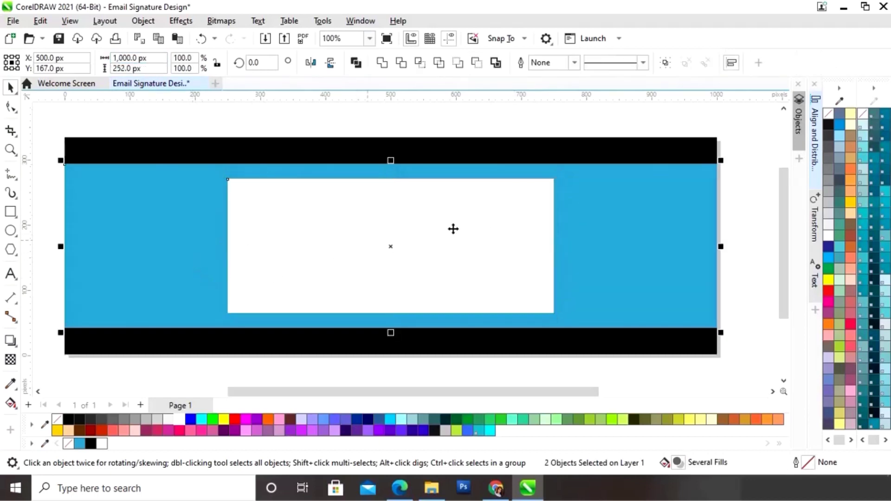
click(815, 143)
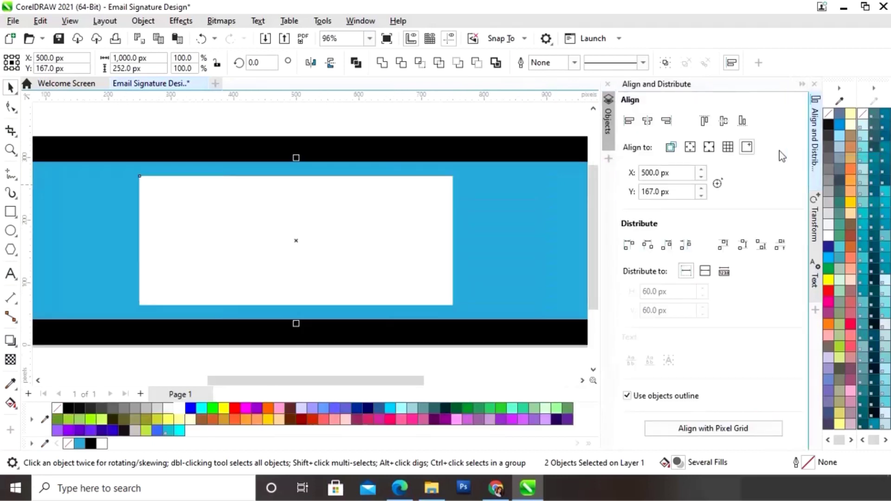
click(671, 149)
click(630, 122)
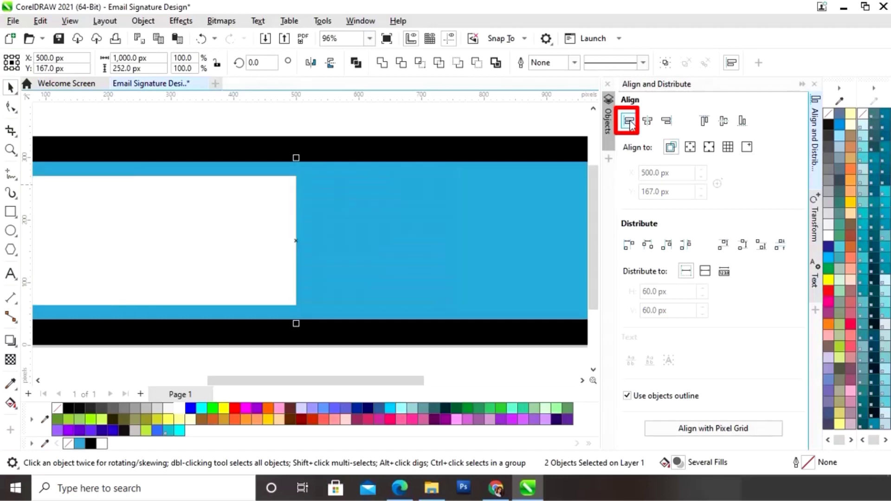
click(802, 85)
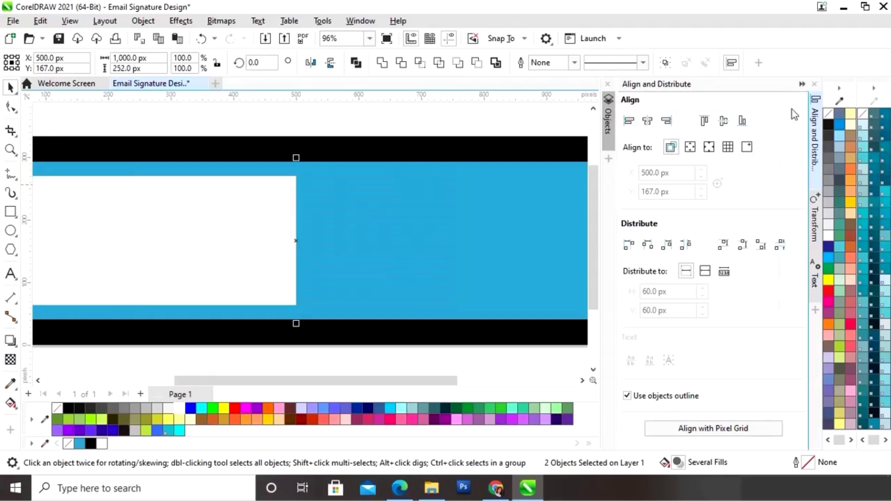
click(757, 204)
click(338, 249)
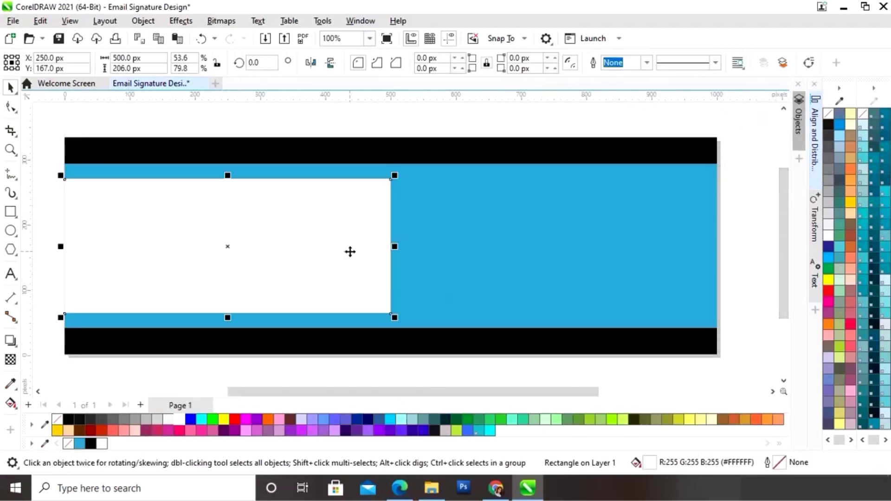
- Copy the white panel to the right, fill it black, and align it right and vertically centred on the band
drag(251, 227, 571, 233)
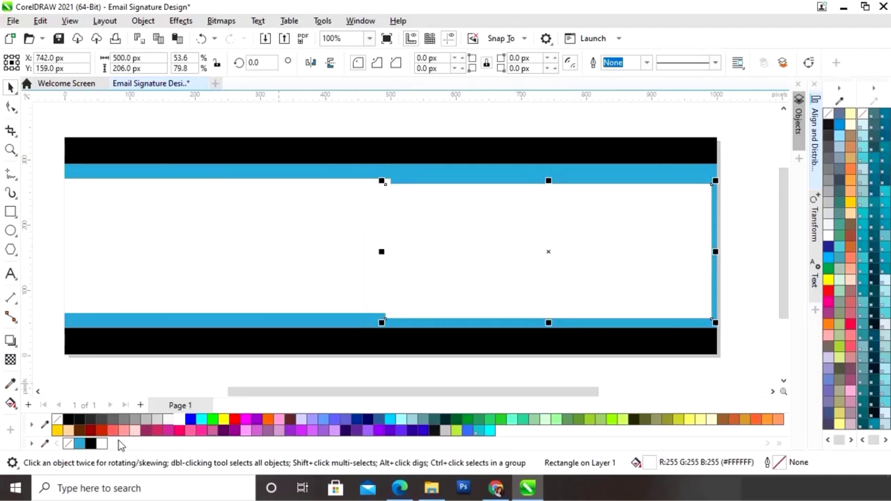
click(91, 445)
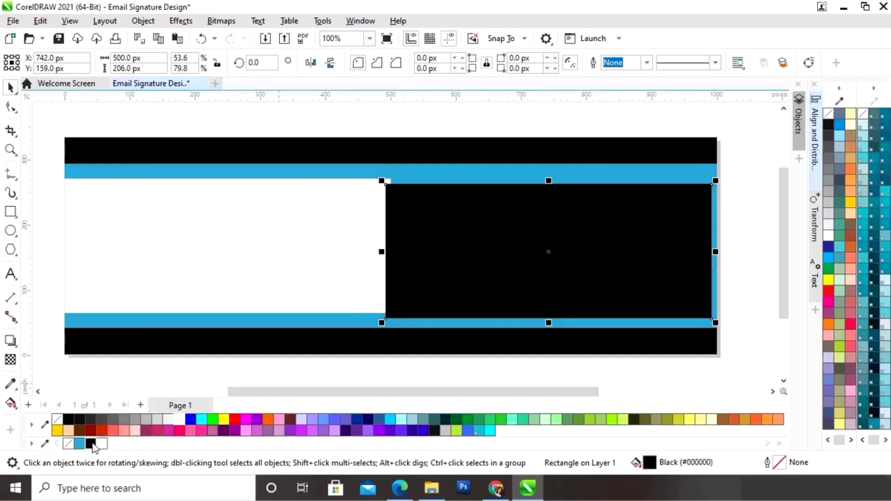
shift+click(648, 179)
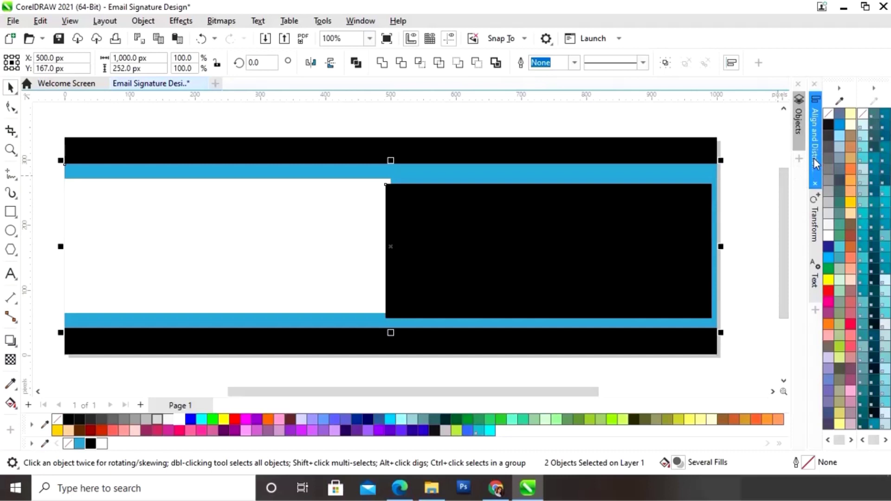
click(815, 160)
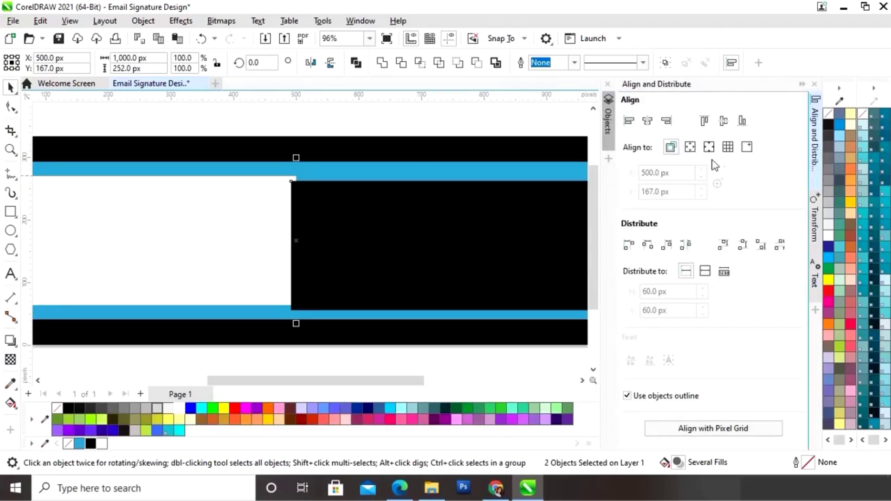
click(667, 122)
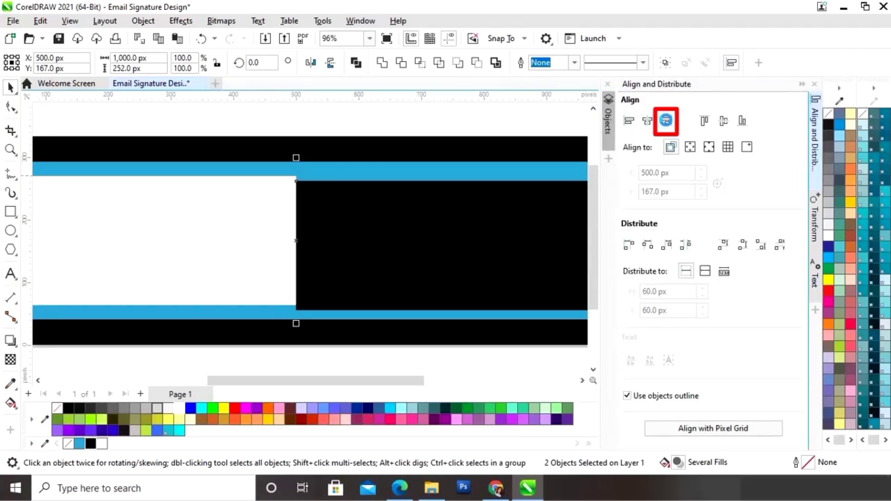
click(722, 120)
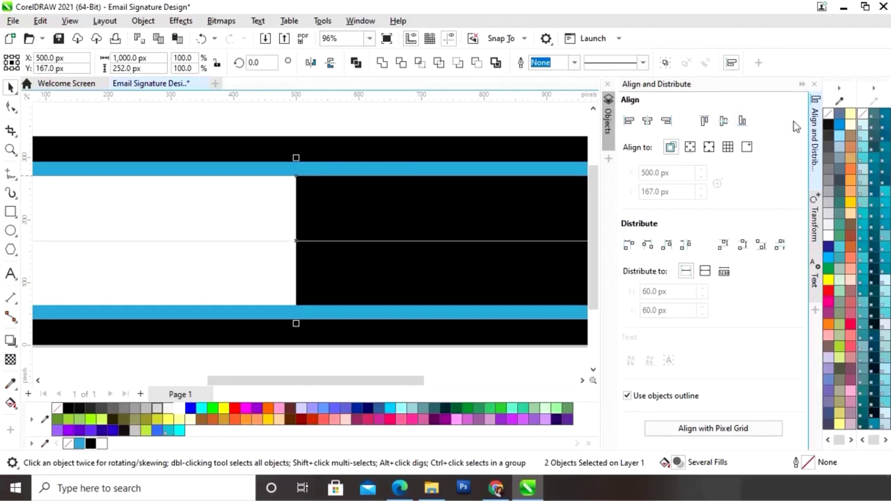
click(802, 84)
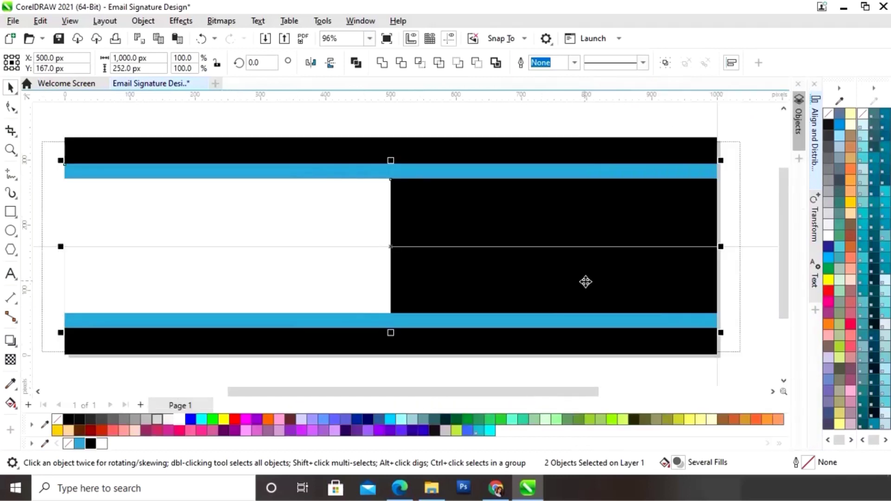
click(746, 288)
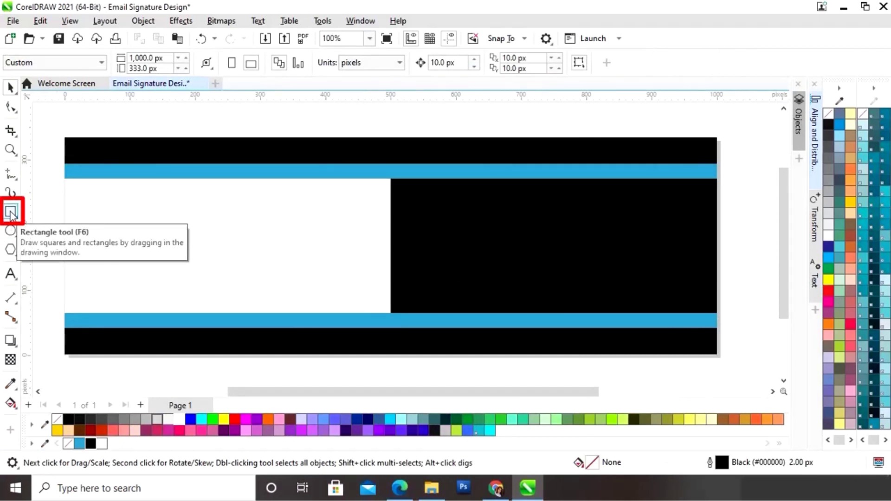
- Draw a rectangle to the right of the banner with the Rectangle tool
click(10, 213)
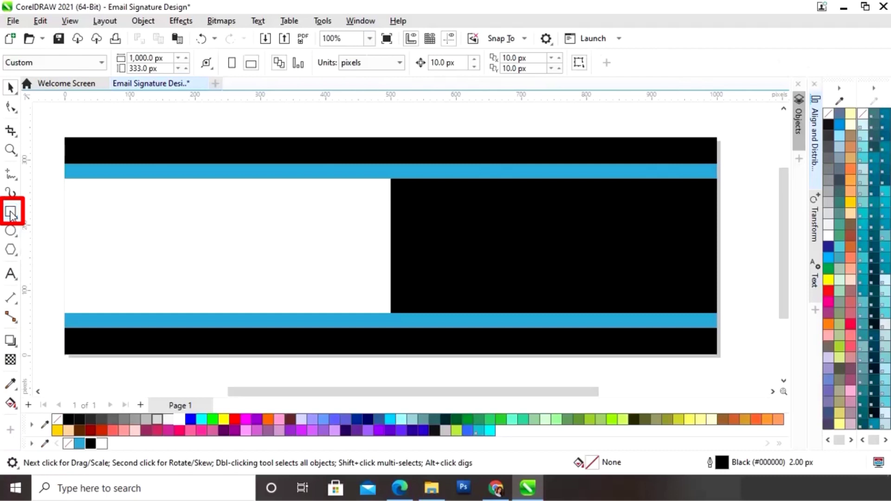
drag(493, 393, 613, 399)
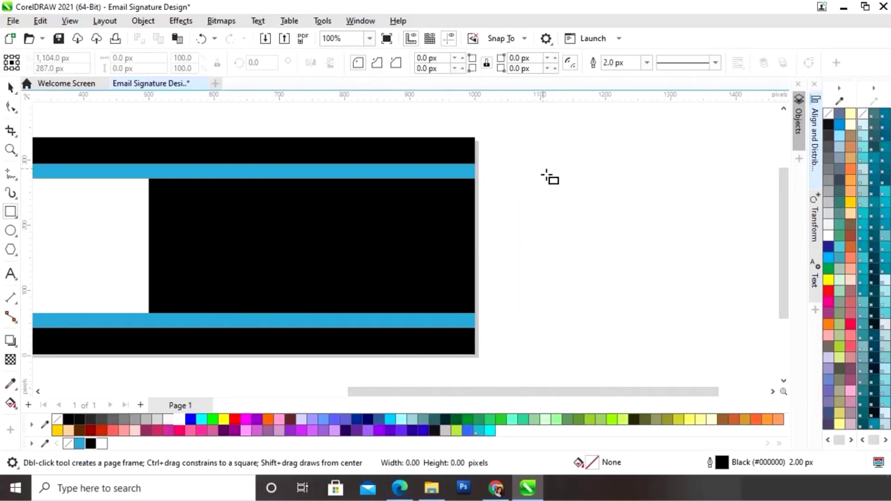
drag(543, 169, 701, 309)
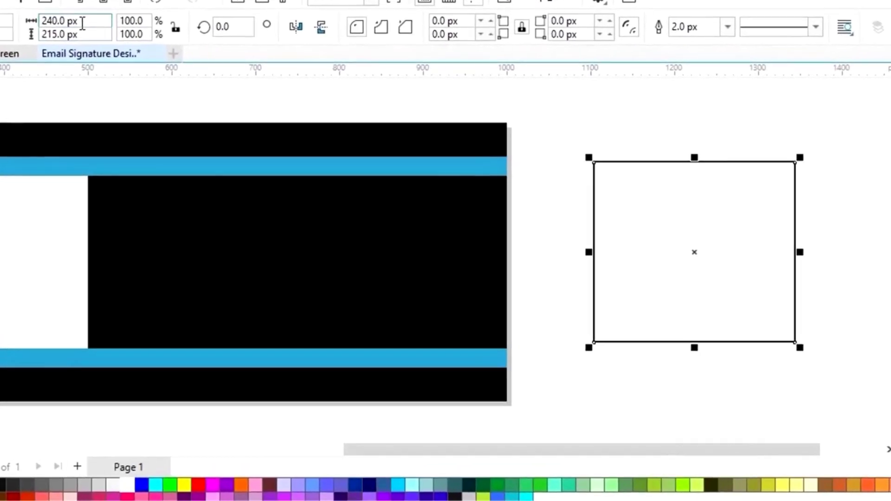
- Set the rectangle's width and height to 250 px to make it square
click(82, 23)
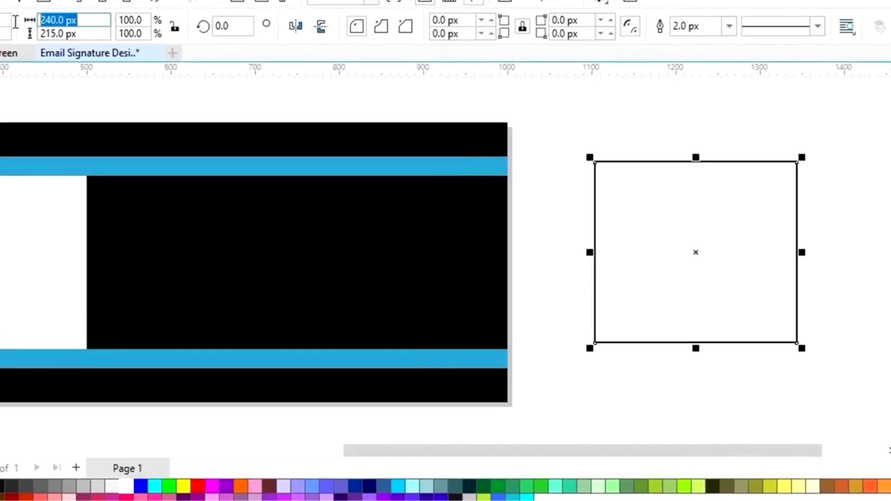
text(250)
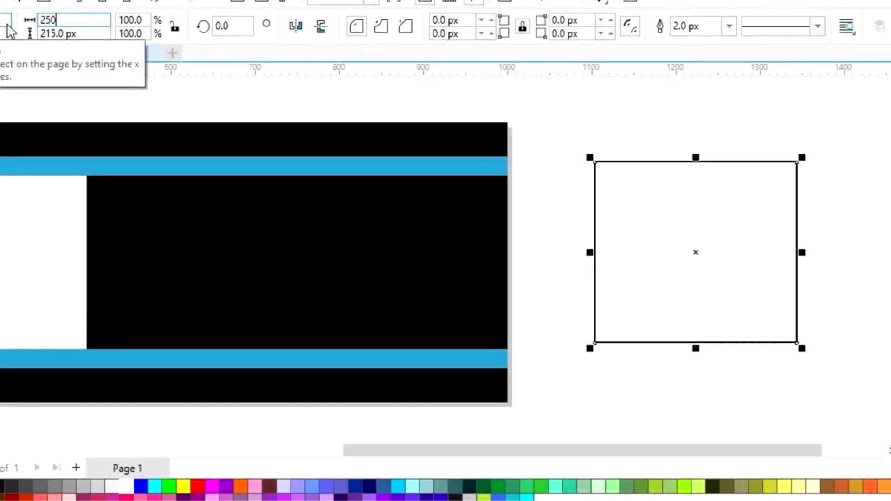
key(Tab)
text(2)
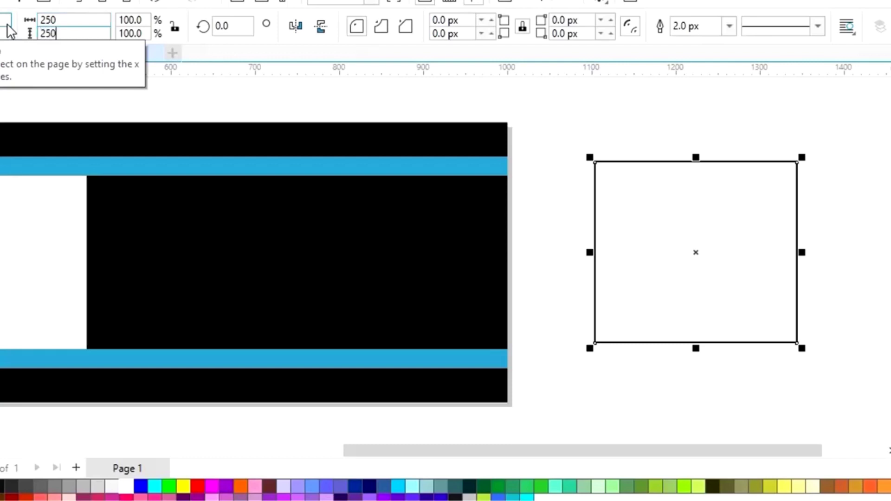
text(50)
key(Return)
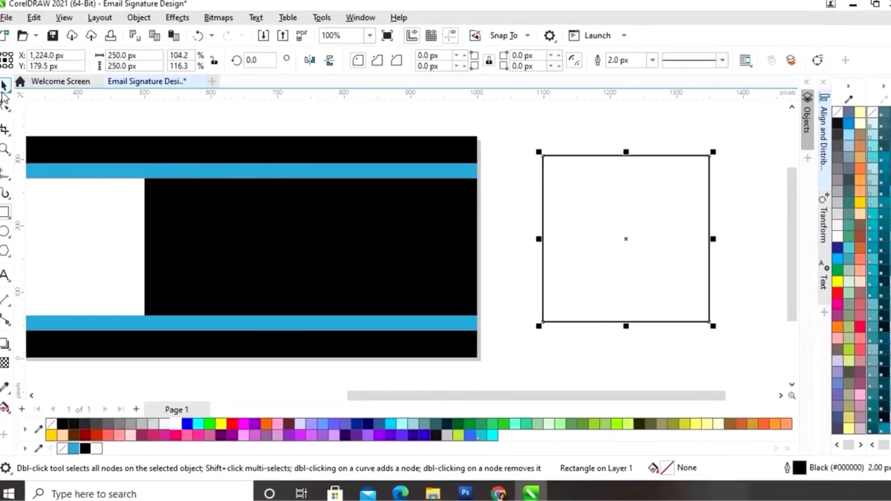
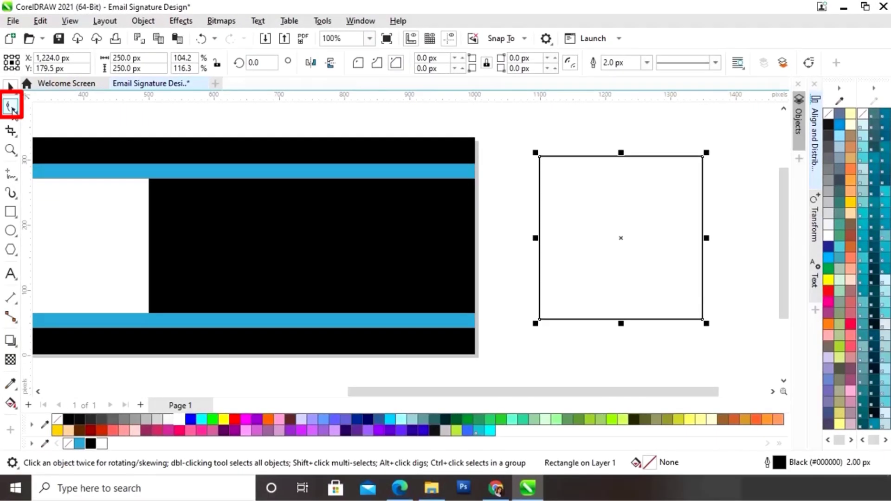
- Cut the square's corners by about 16 px using the Shape tool
click(11, 107)
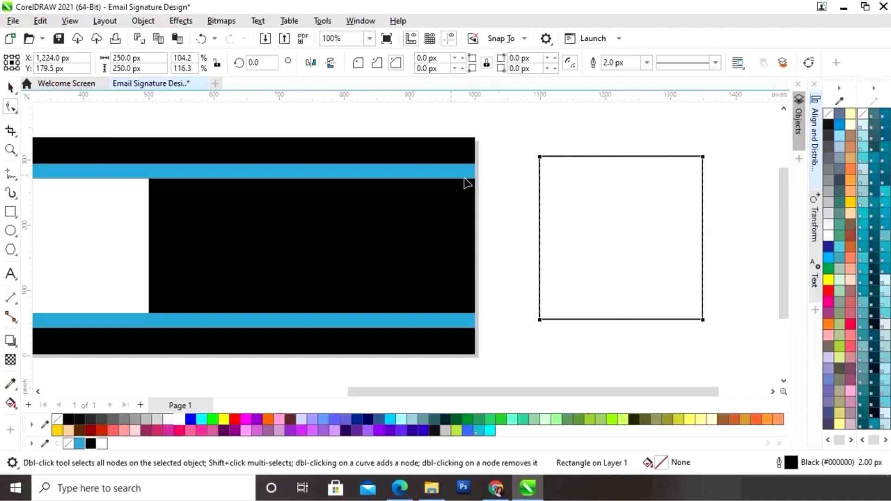
drag(542, 159, 550, 160)
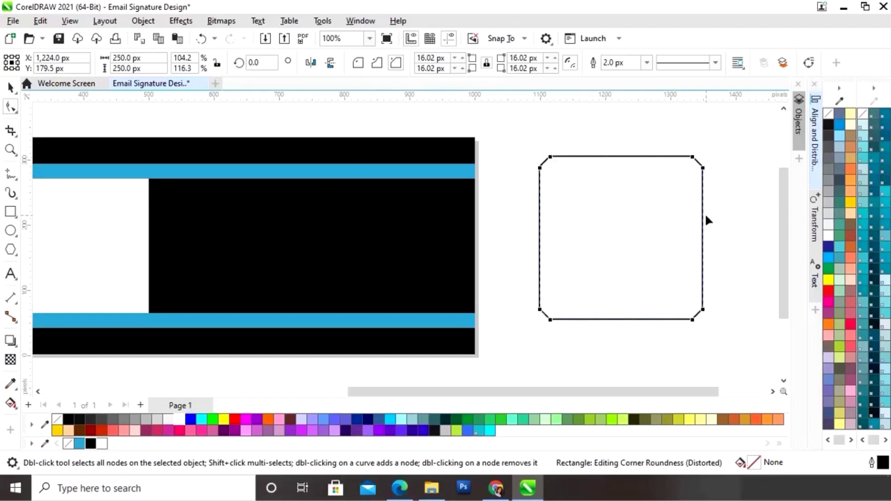
click(563, 148)
- Rotate the square 45° to turn it into a diamond
click(10, 87)
click(572, 217)
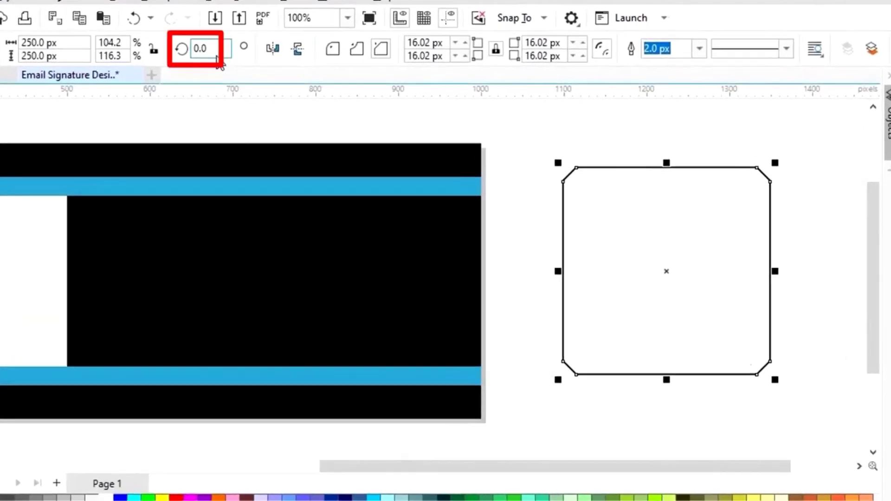
double_click(194, 45)
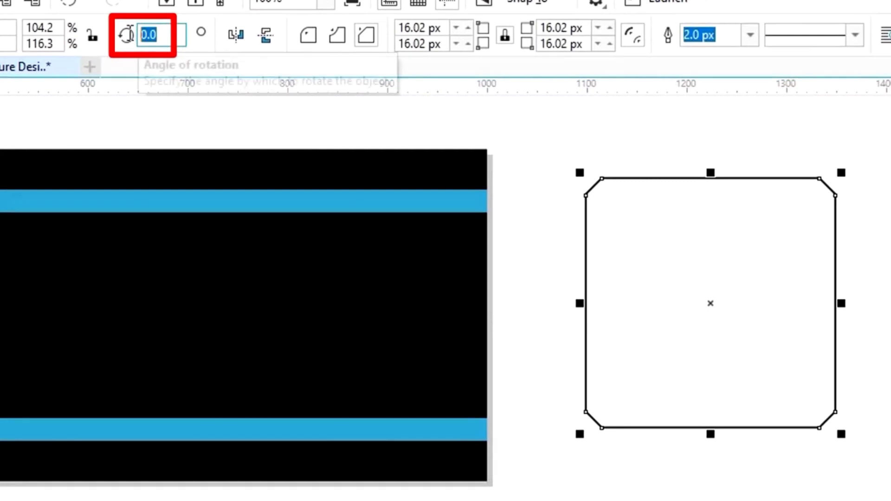
text(45)
key(Return)
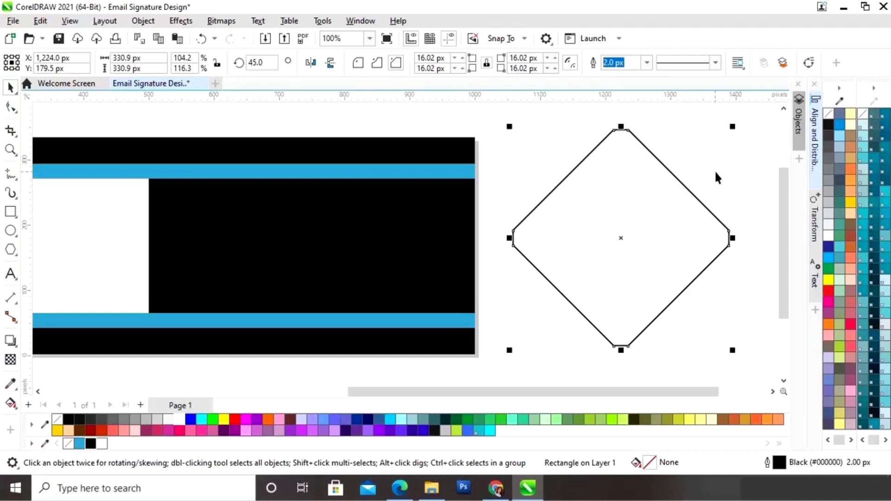
- Move the diamond left onto the banner
click(710, 217)
click(631, 236)
drag(621, 240, 182, 248)
drag(475, 392, 344, 390)
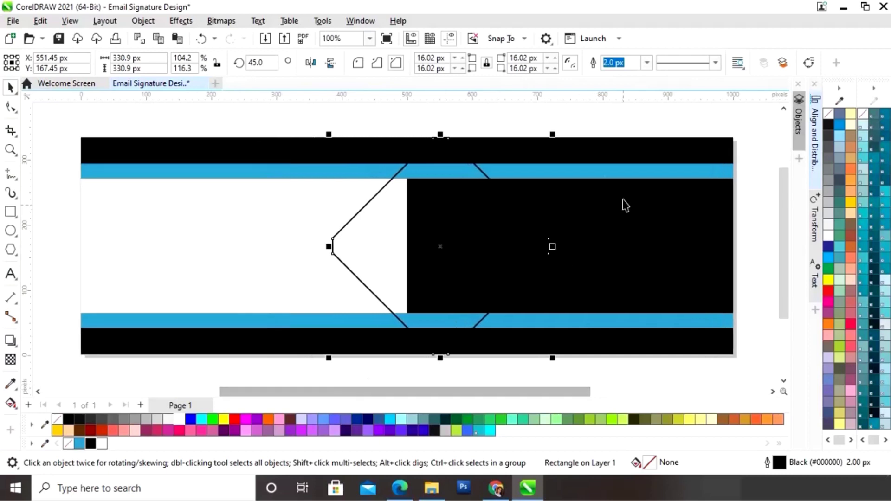
- Resize the diamond to about 251 px so its tips touch the blue stripes
drag(552, 134, 514, 180)
drag(415, 270, 411, 251)
drag(501, 165, 492, 172)
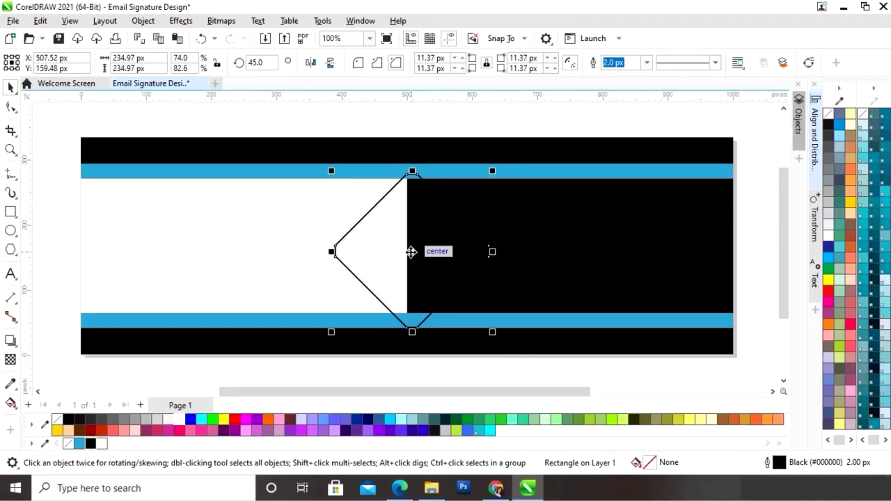
drag(497, 179, 511, 175)
drag(420, 243, 422, 241)
drag(500, 327, 501, 333)
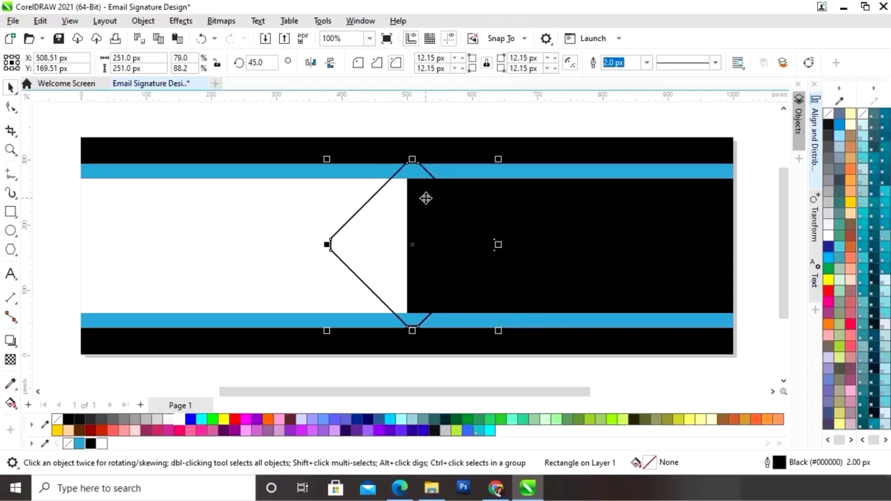
- Select the diamond together with the banner rectangle
click(751, 193)
click(433, 180)
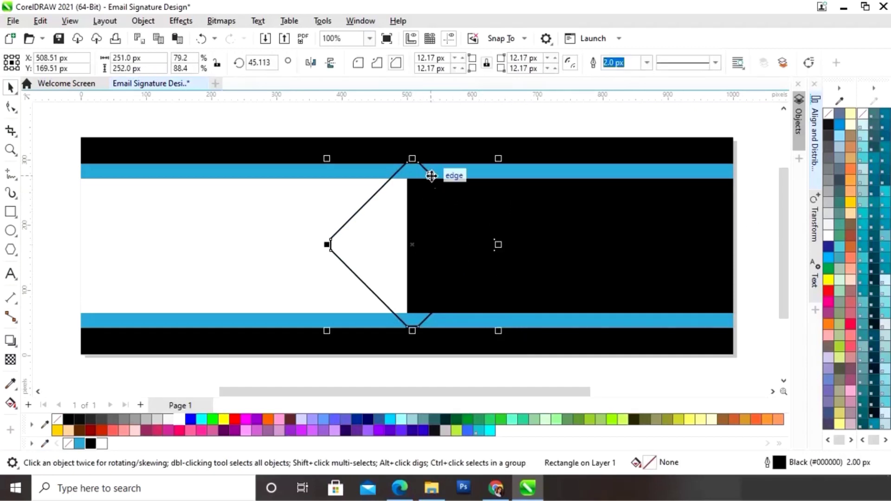
shift+click(559, 179)
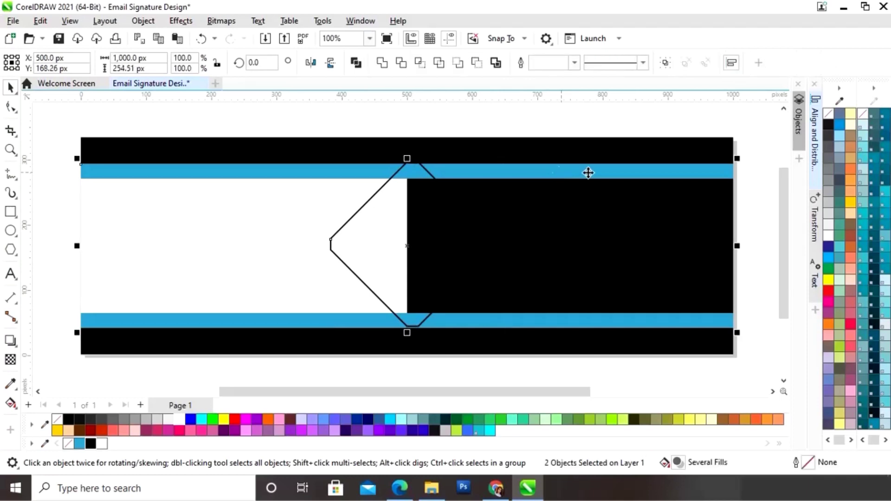
- Align the diamond to the banner's horizontal and vertical centres with Align and Distribute
click(814, 163)
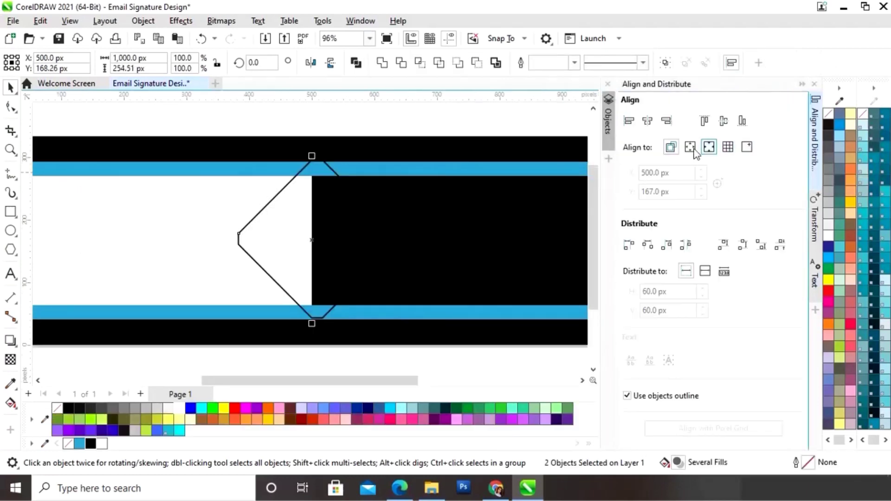
click(650, 125)
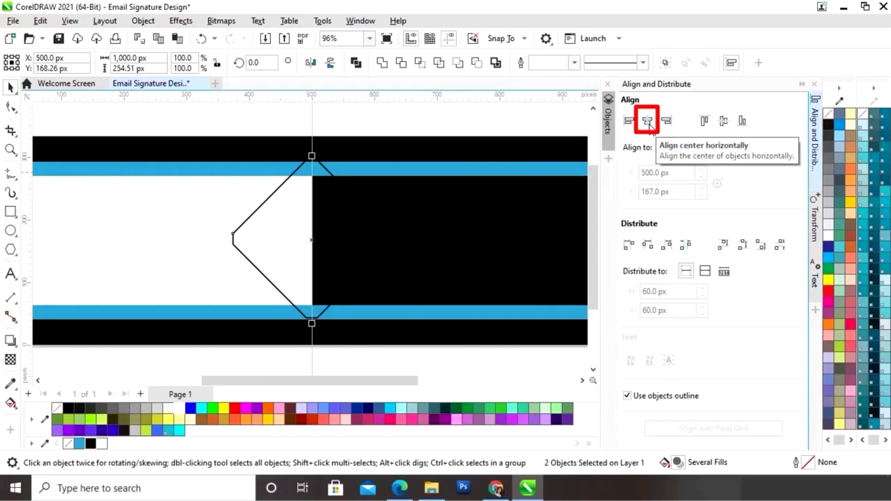
click(722, 123)
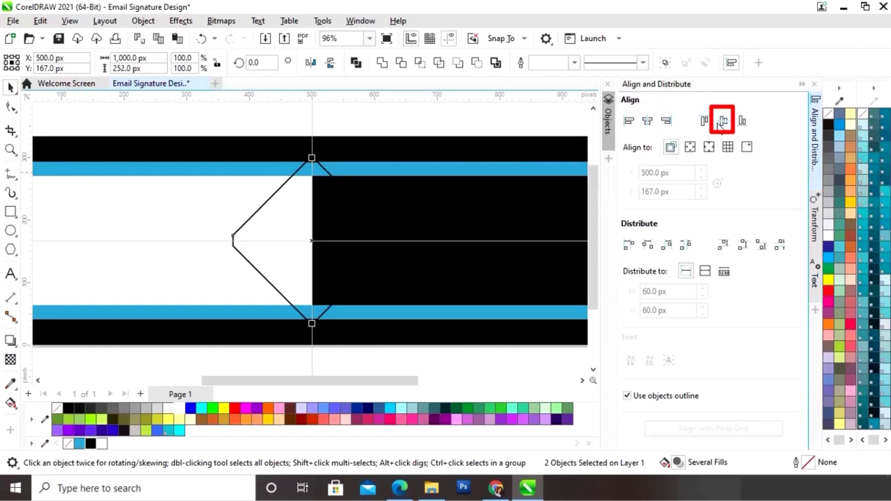
click(802, 84)
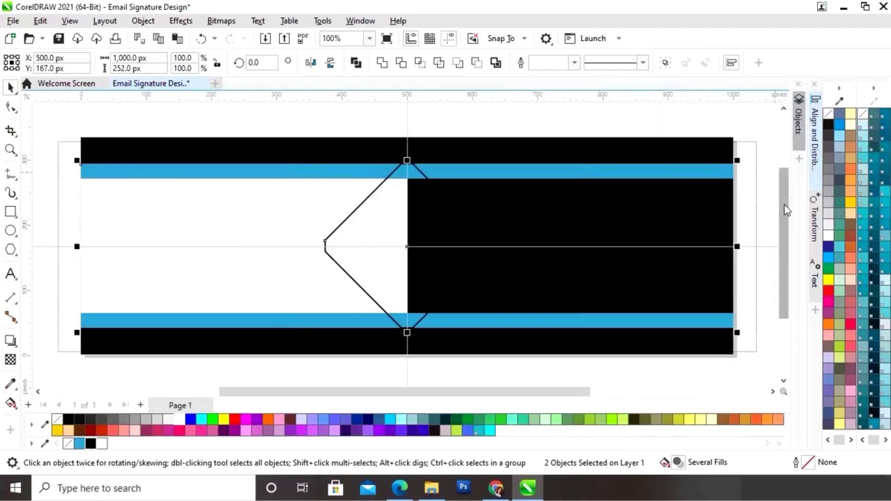
click(765, 141)
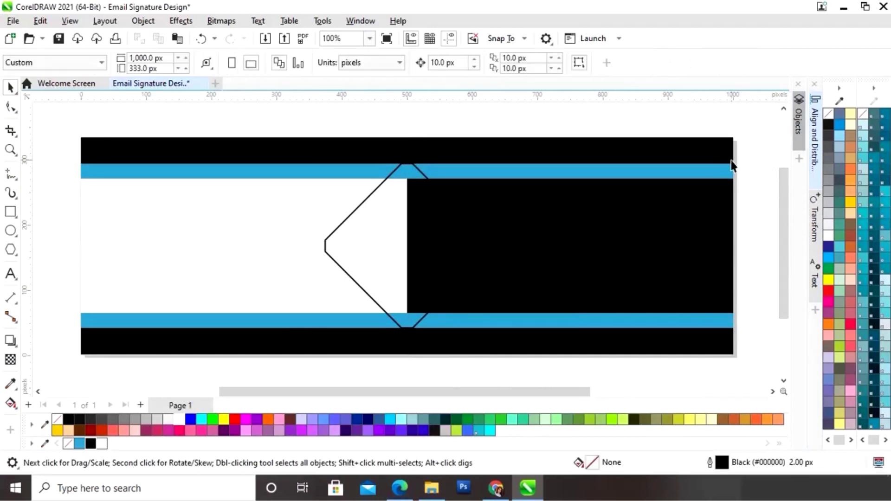
- Select the diamond in the banner's middle, undoing an accidental change
click(344, 221)
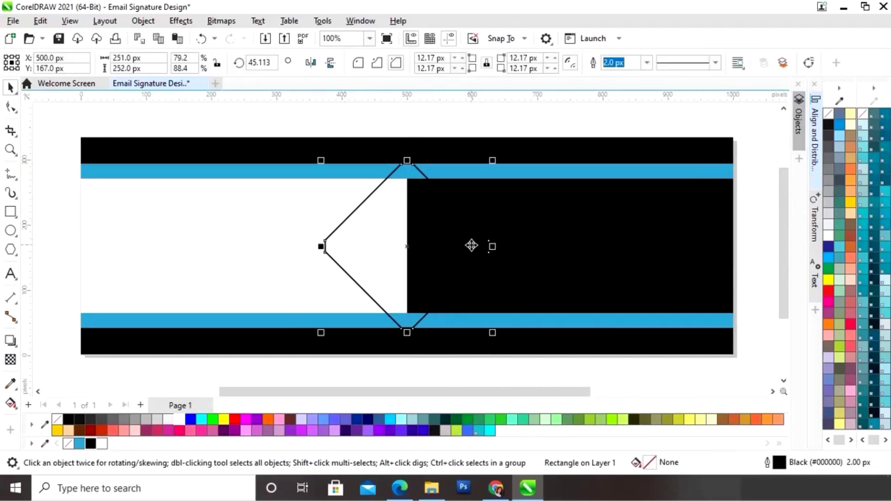
drag(559, 394, 491, 399)
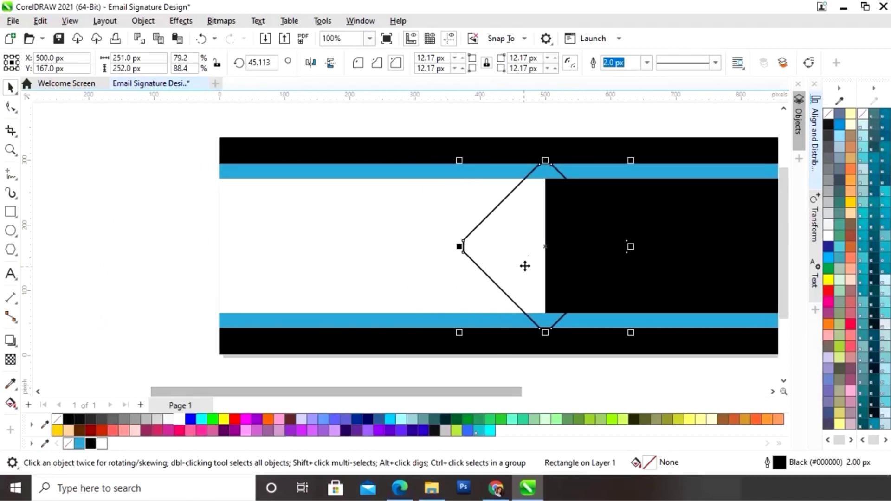
drag(544, 248, 103, 248)
drag(500, 390, 556, 399)
click(398, 302)
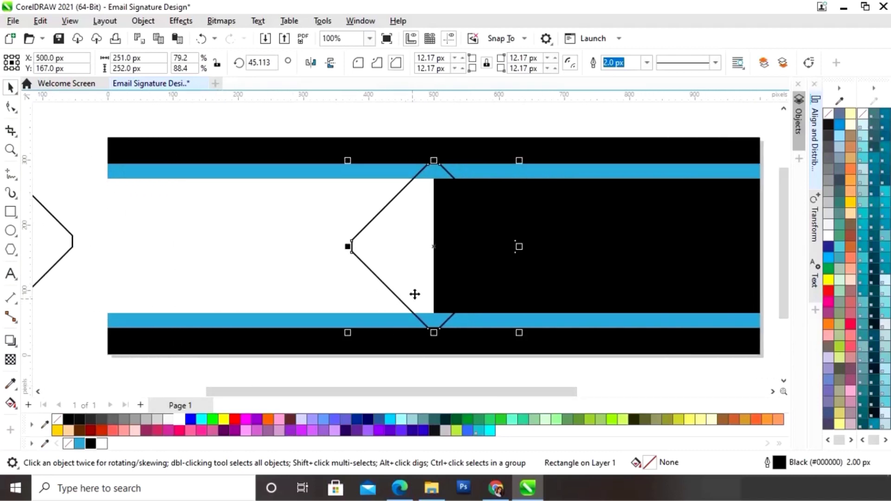
key(ctrl+z)
- Give the diamond a black fill and a 4 px white outline
click(91, 444)
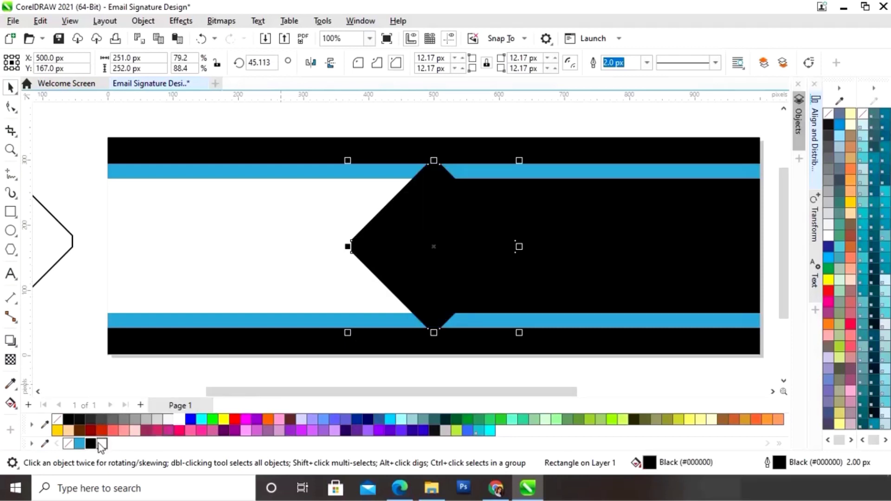
right_click(98, 443)
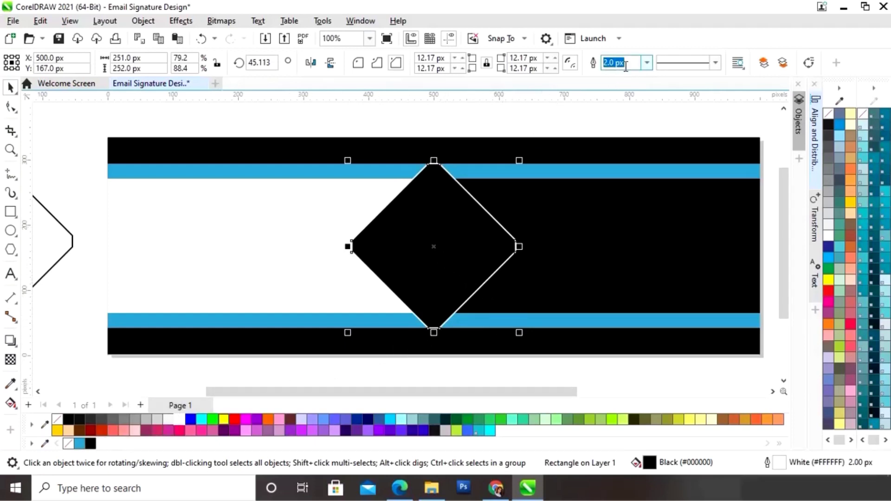
click(648, 64)
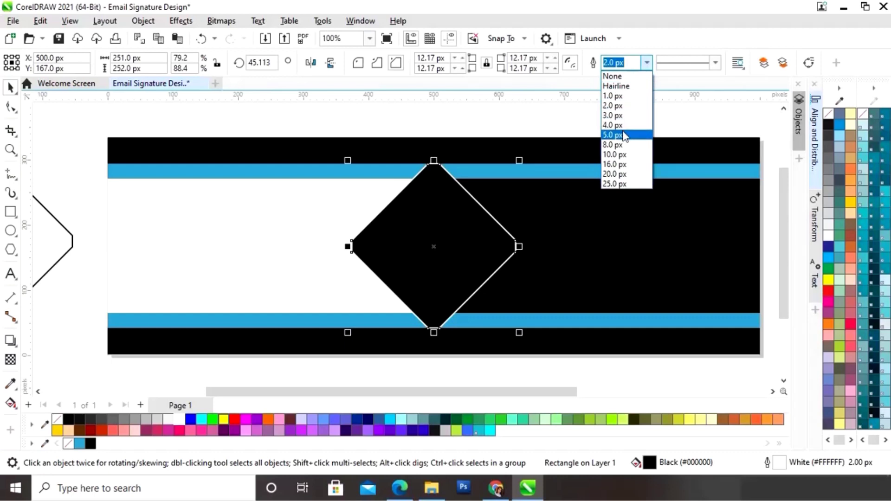
click(621, 116)
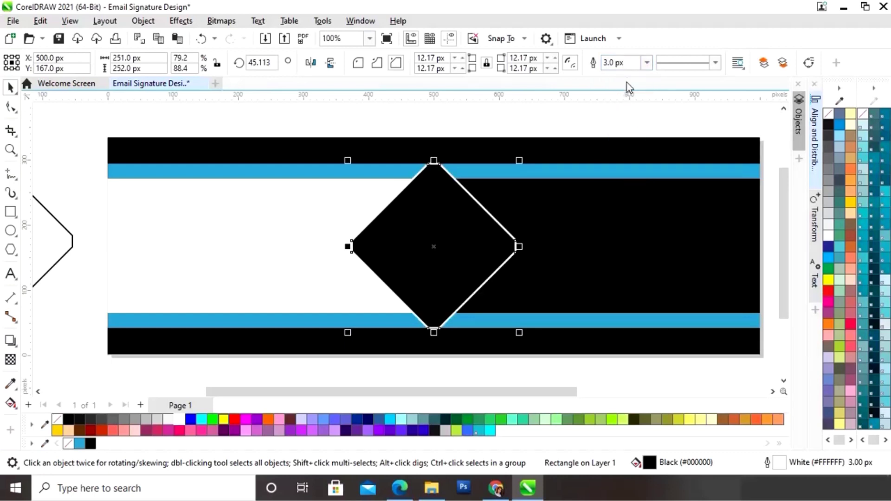
click(647, 62)
click(621, 125)
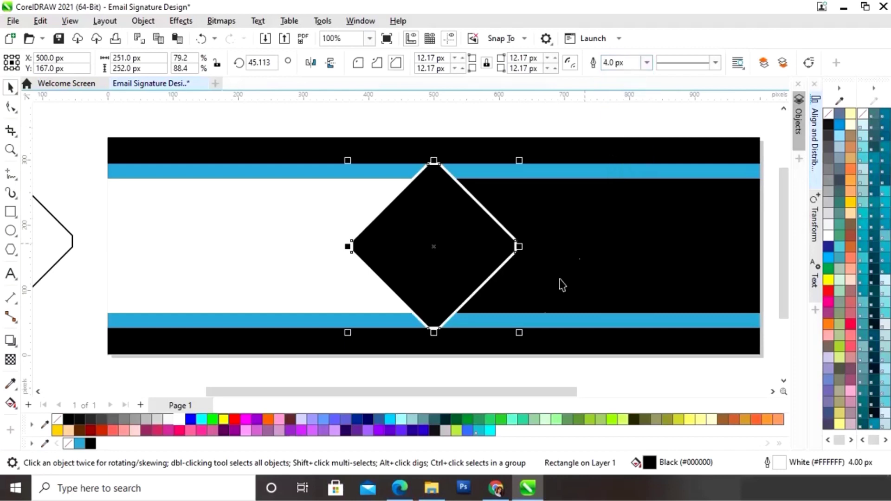
click(489, 370)
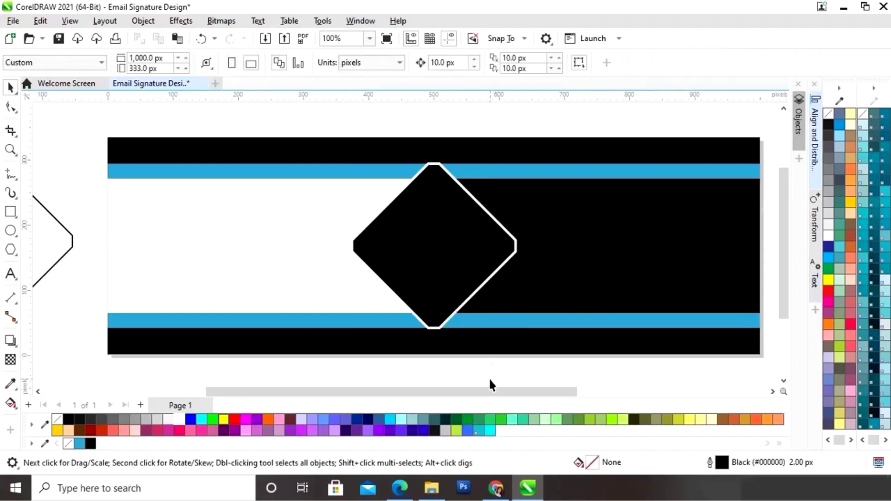
click(453, 249)
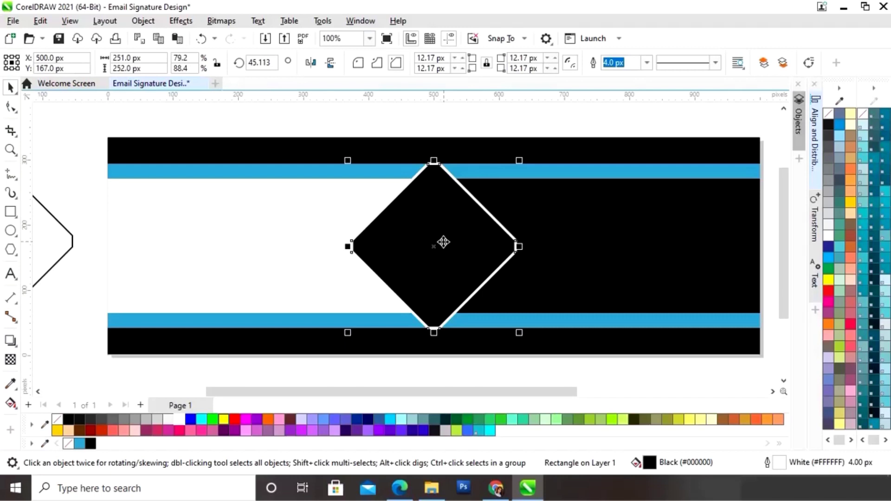
key(Escape)
- Place a black-outlined diamond copy just right of the original, nudged 10 px left, and select both
drag(432, 251, 454, 246)
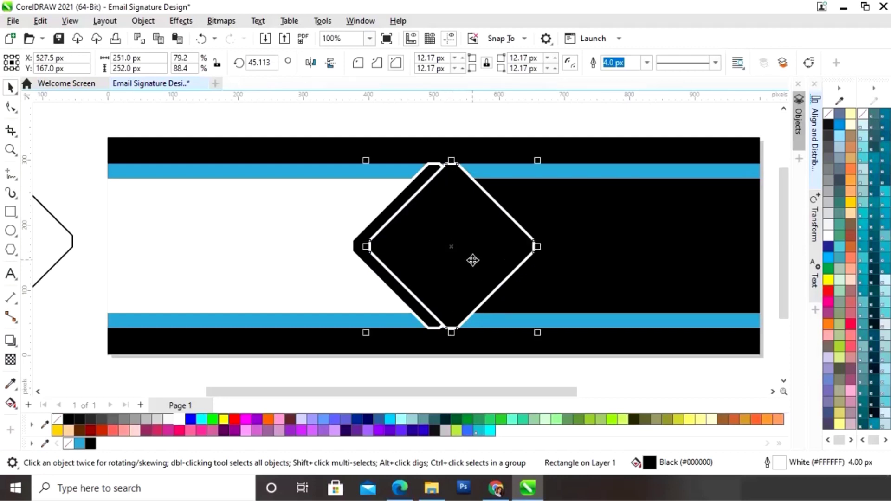
right_click(91, 443)
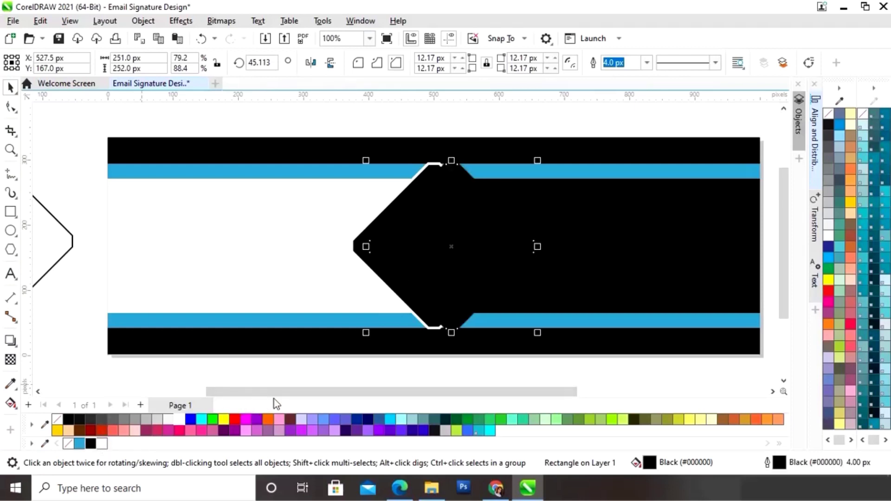
click(246, 369)
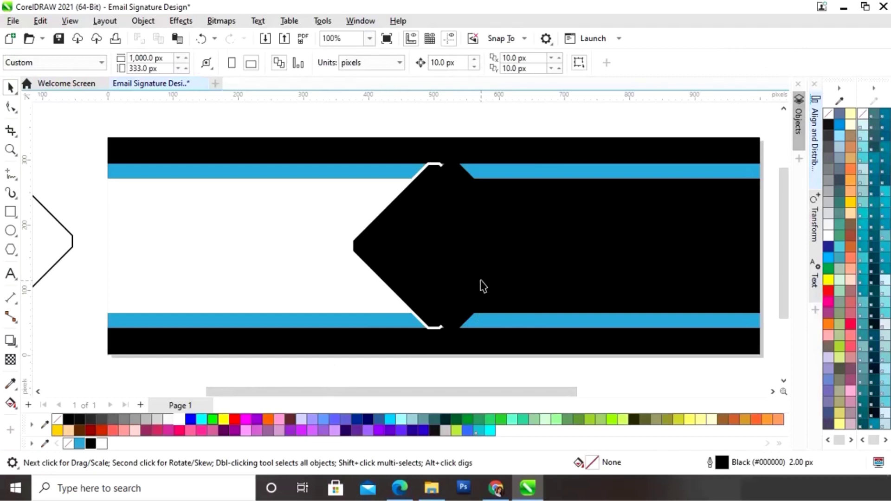
click(450, 280)
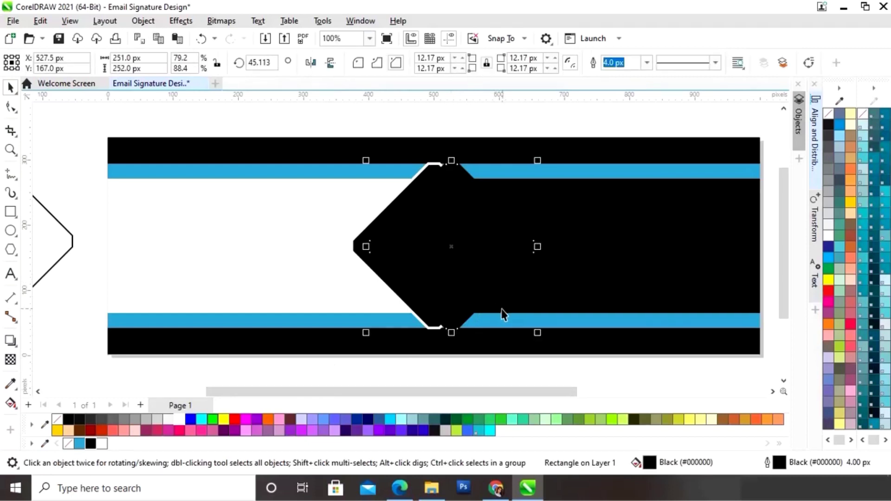
key(Left)
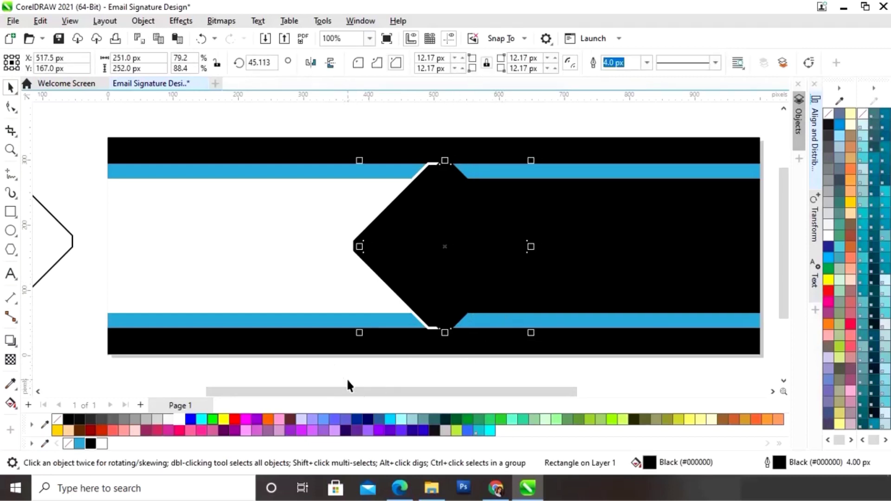
click(317, 372)
drag(310, 369, 540, 123)
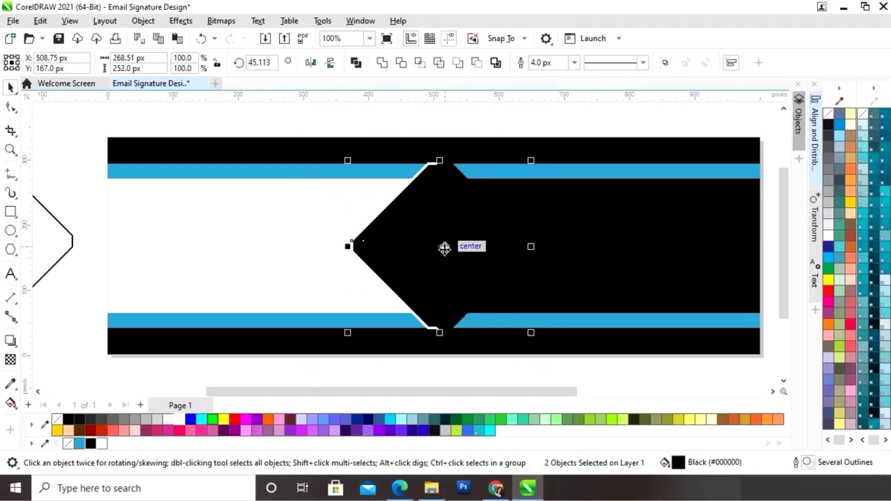
- Group the two diamonds and centre the group on the background rectangle both ways
right_click(444, 248)
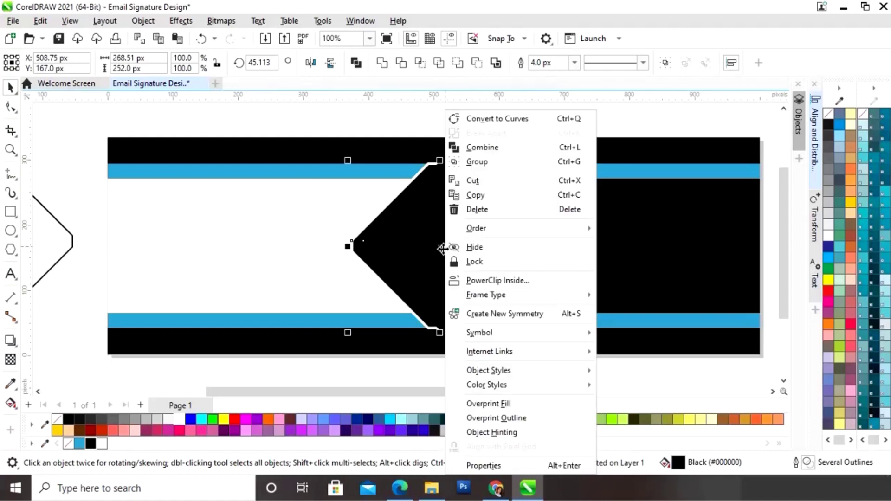
click(478, 163)
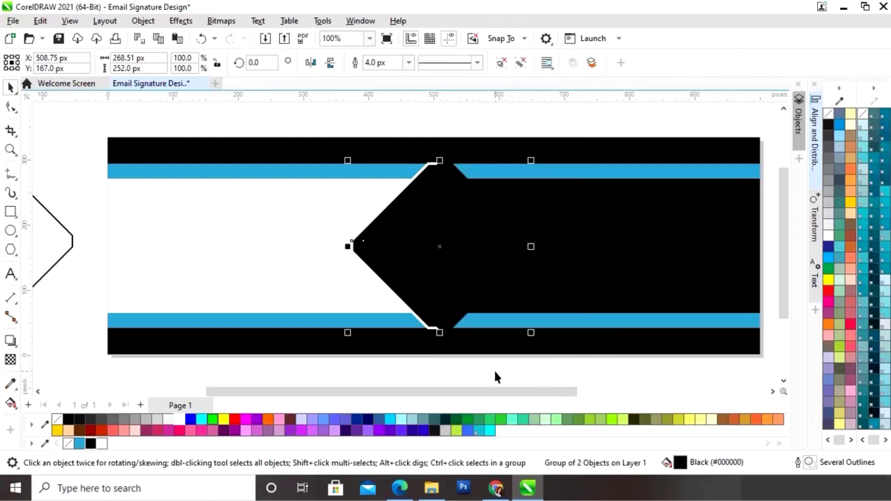
click(495, 373)
click(449, 265)
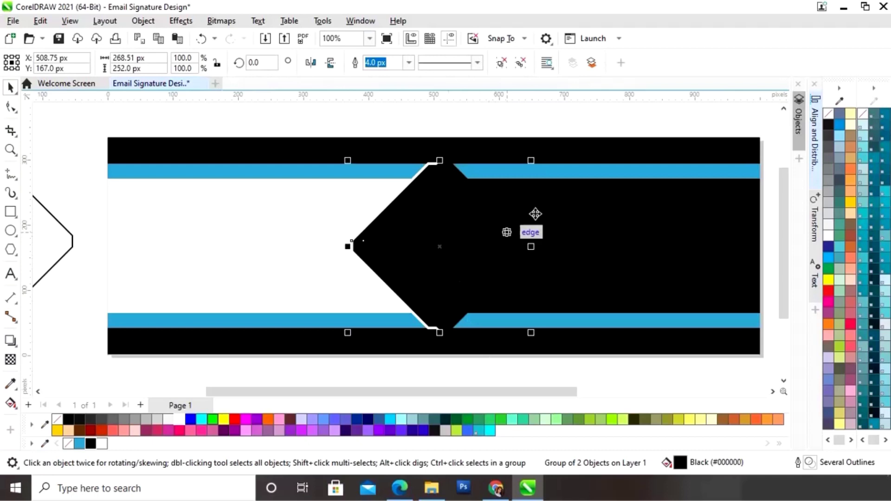
shift+click(575, 160)
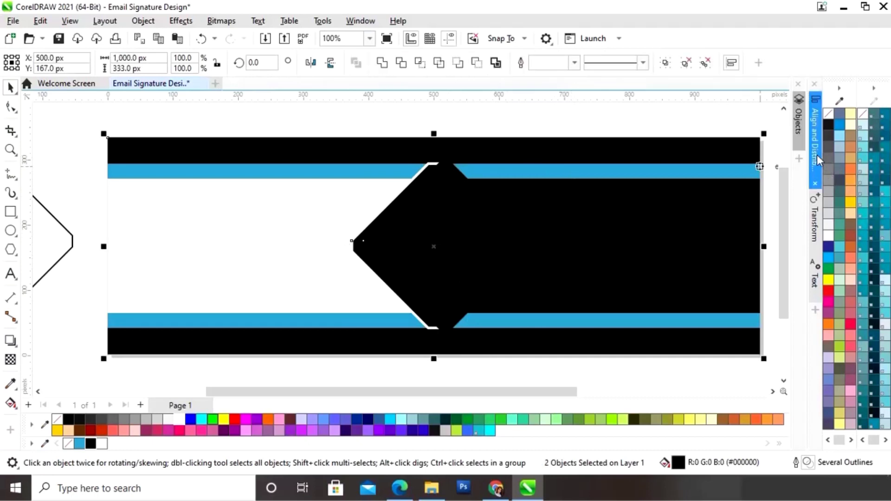
click(815, 154)
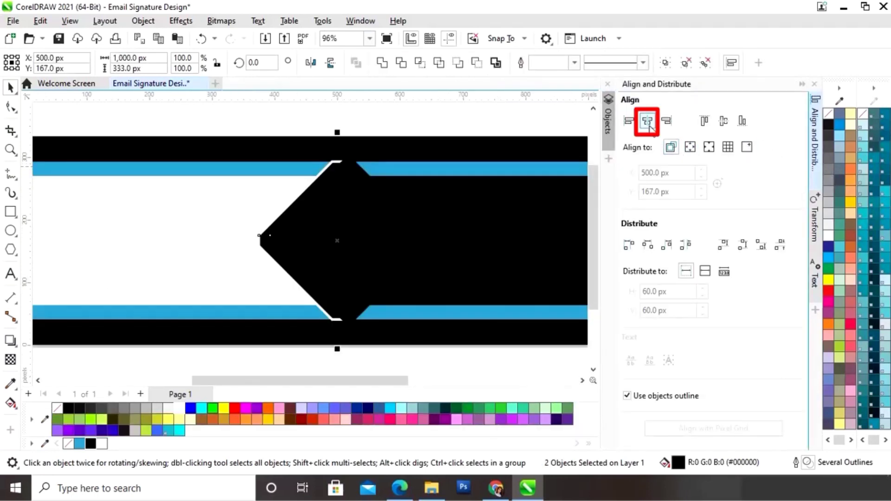
click(649, 123)
click(723, 121)
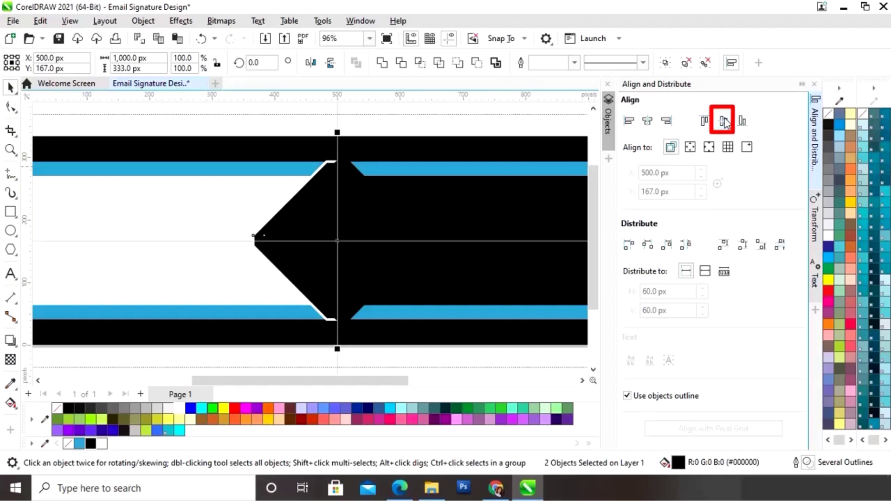
click(803, 85)
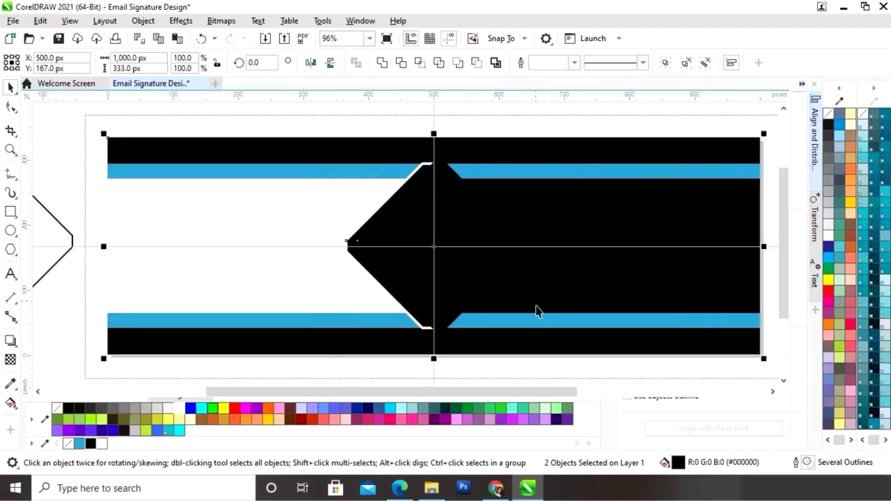
click(601, 372)
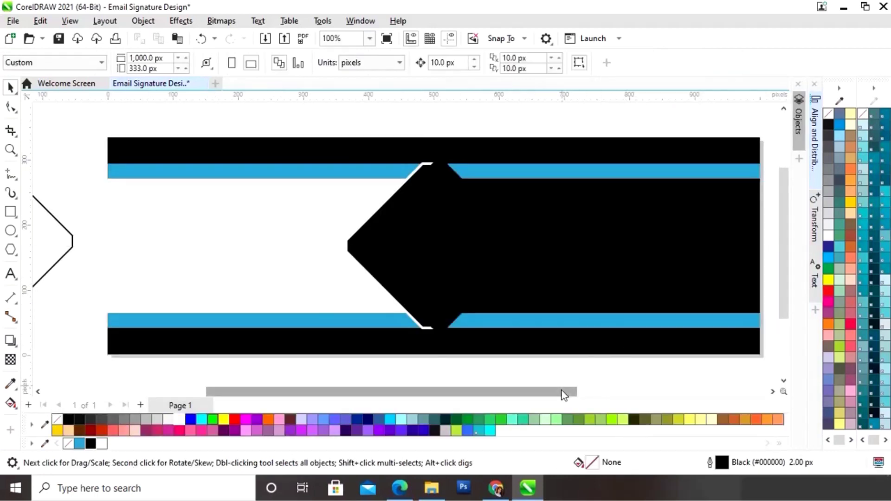
- Drag the portrait photo from the Images folder onto the canvas
drag(564, 395, 516, 401)
drag(429, 398, 414, 399)
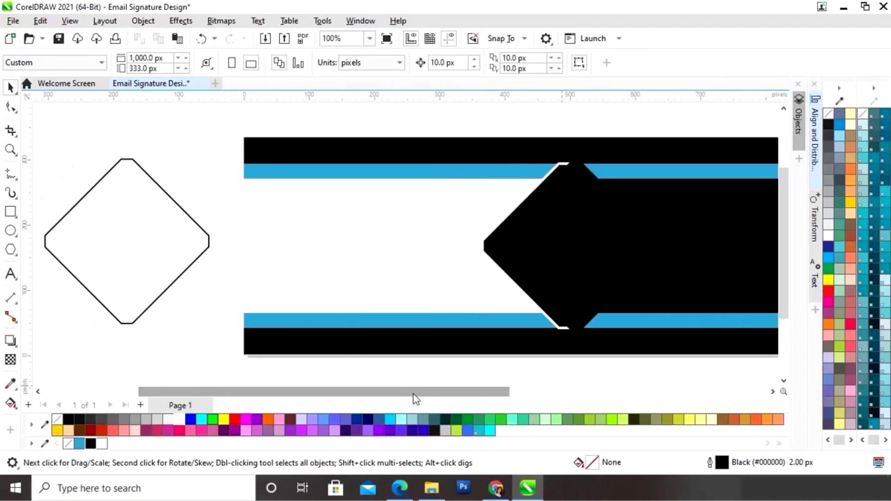
click(431, 490)
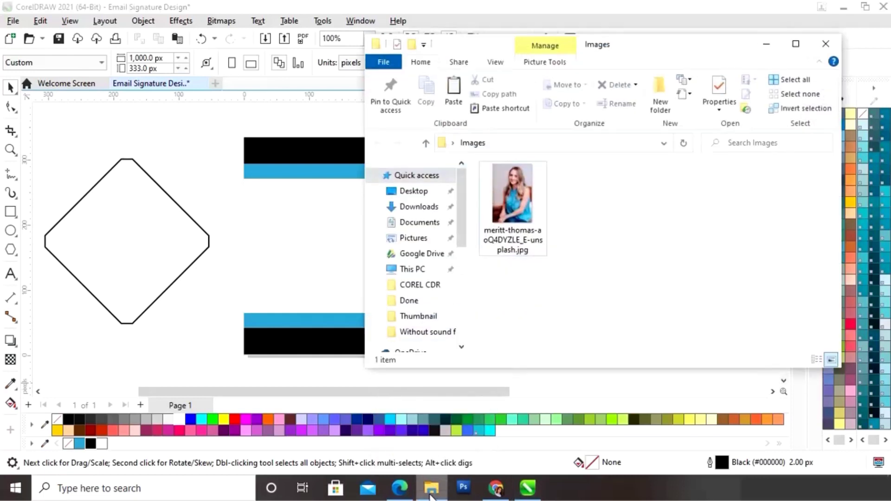
drag(526, 214, 195, 320)
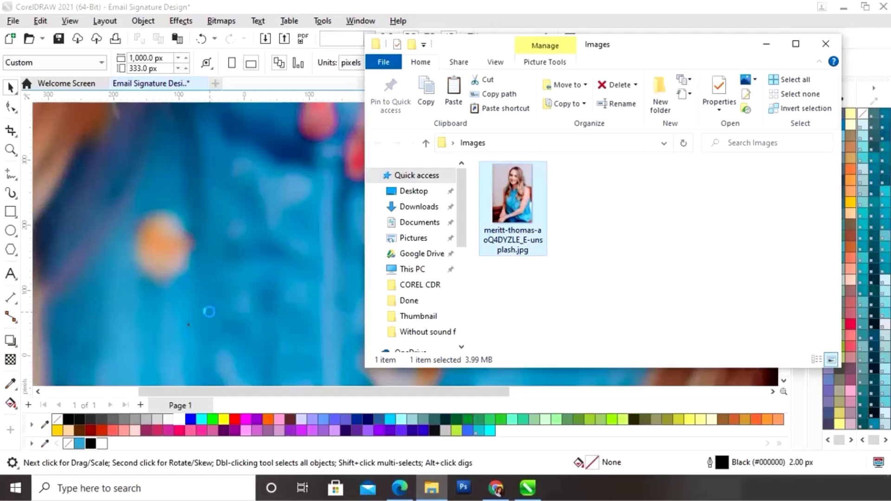
click(767, 47)
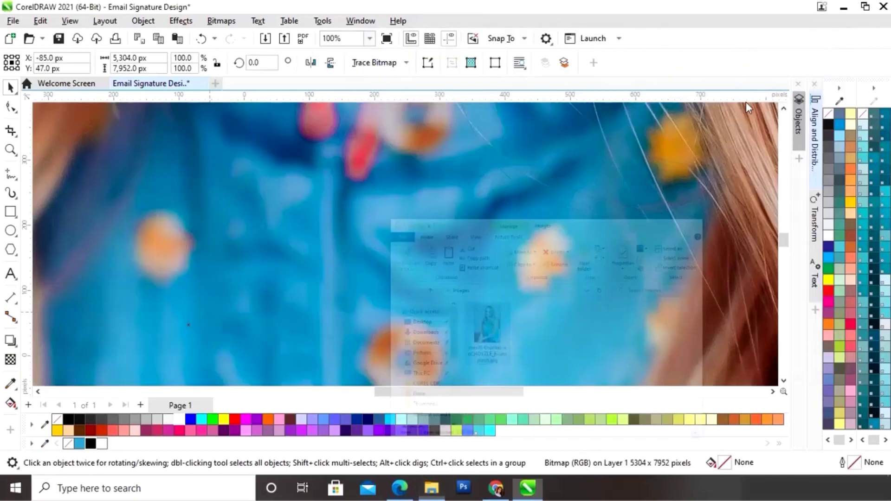
- Shrink the portrait photo down to a small size beside the banner
scroll(668, 269, down, 6)
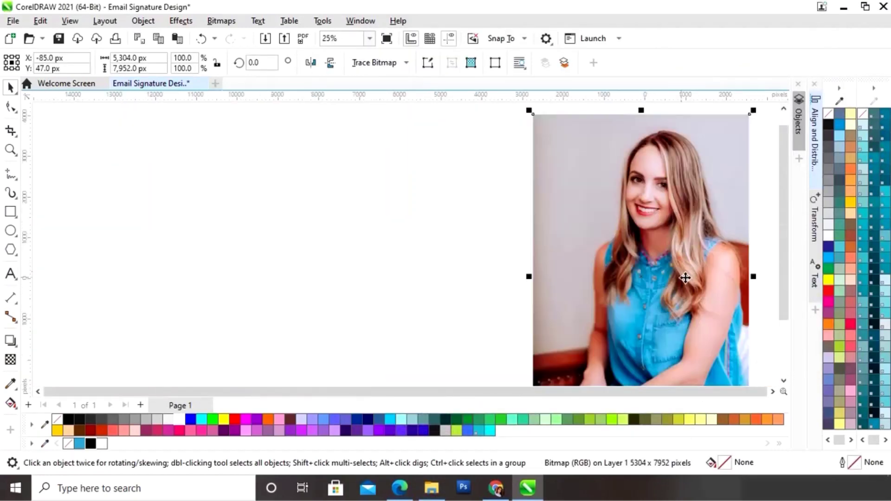
drag(718, 197, 646, 278)
key(F4)
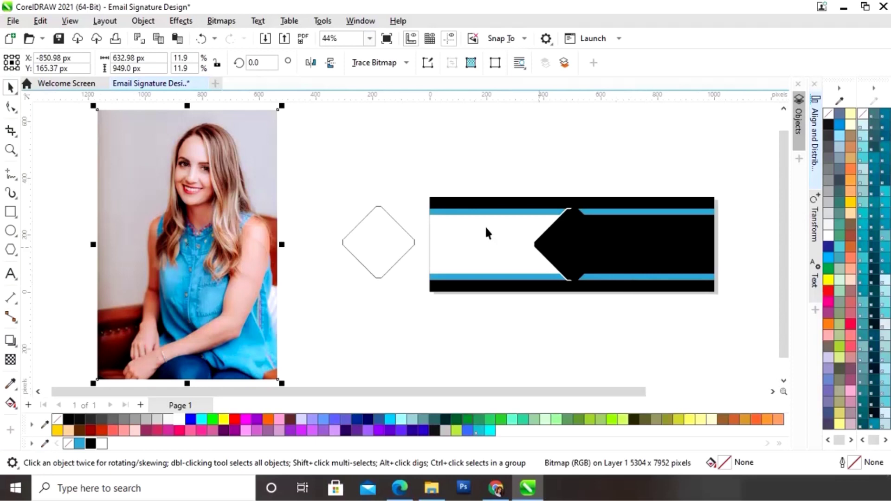
drag(281, 110, 297, 248)
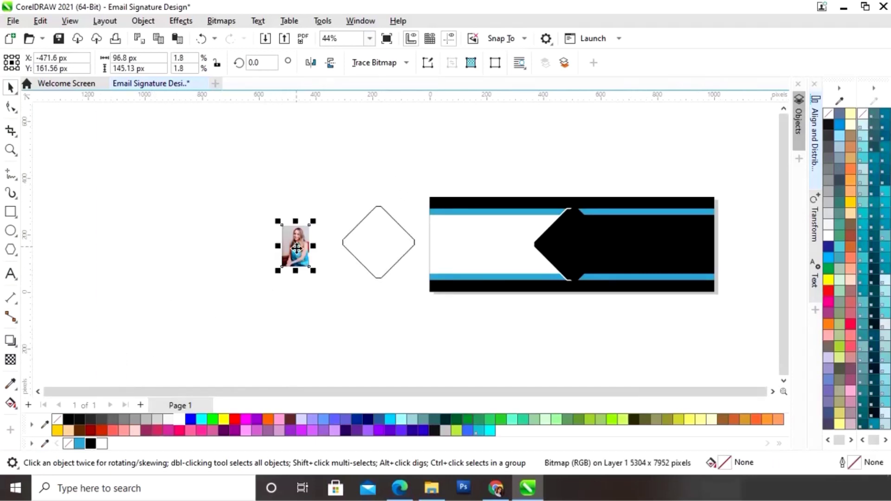
scroll(296, 248, up, 2)
- Move the photo beside the diamond, mirror it horizontally, and enlarge it
drag(78, 240, 117, 271)
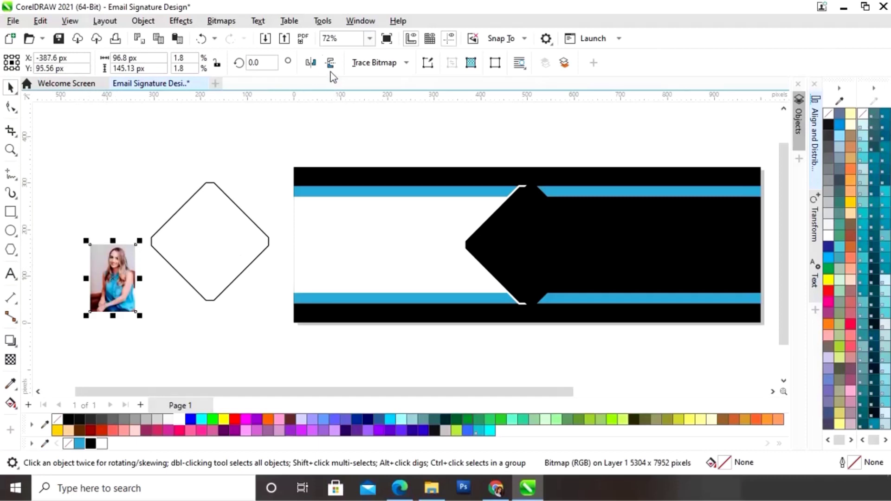
click(313, 64)
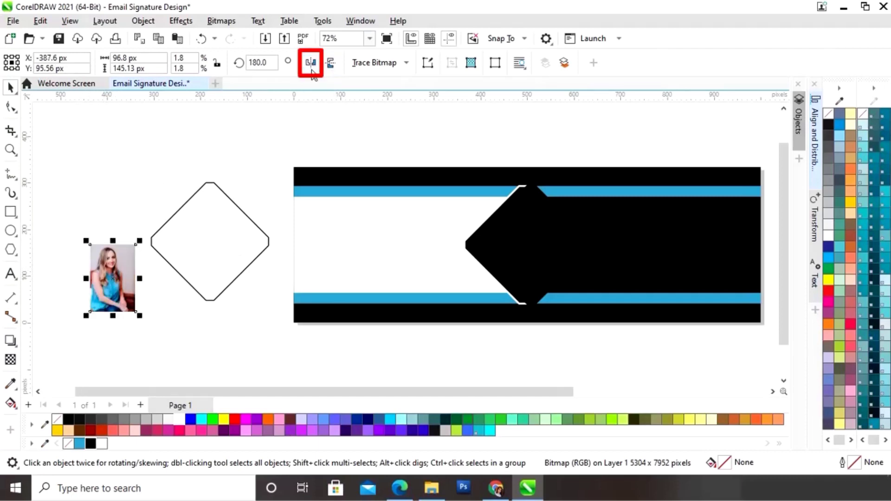
drag(139, 241, 204, 144)
drag(168, 222, 222, 269)
- Enlarge the photo over the spare diamond and PowerClip it inside that diamond
drag(269, 188, 282, 172)
drag(227, 253, 219, 286)
right_click(221, 286)
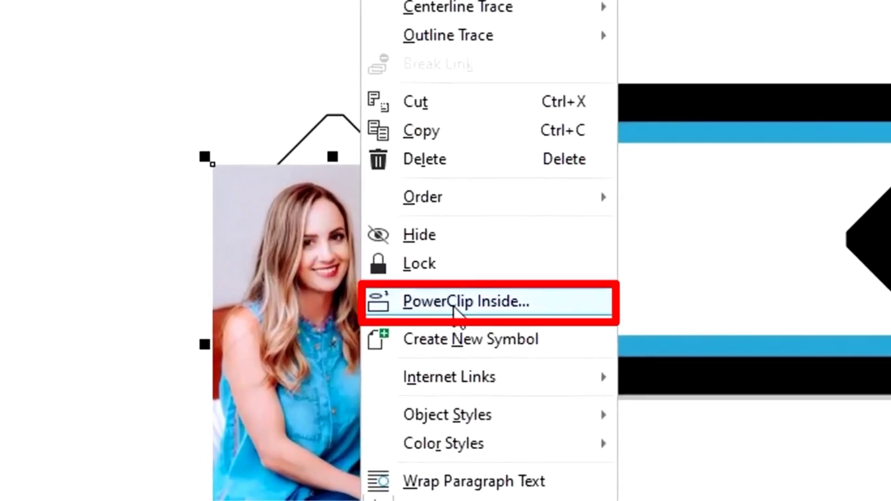
click(454, 310)
click(346, 151)
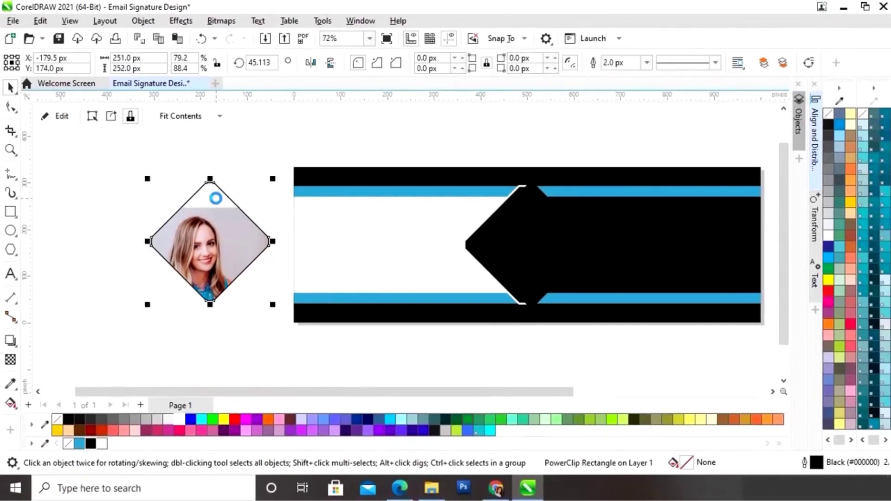
- Reposition and rescale the photo inside the PowerClip so the face fills the diamond
click(58, 116)
drag(234, 335, 237, 320)
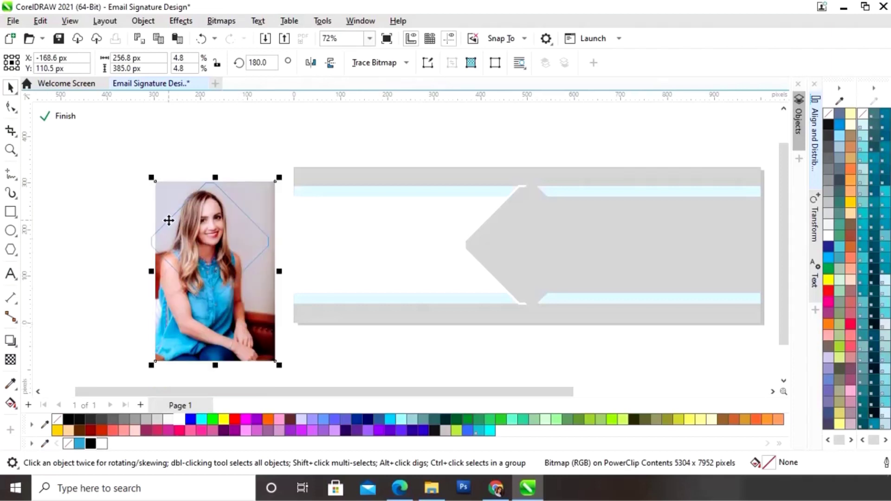
drag(152, 178, 137, 156)
drag(238, 316, 248, 333)
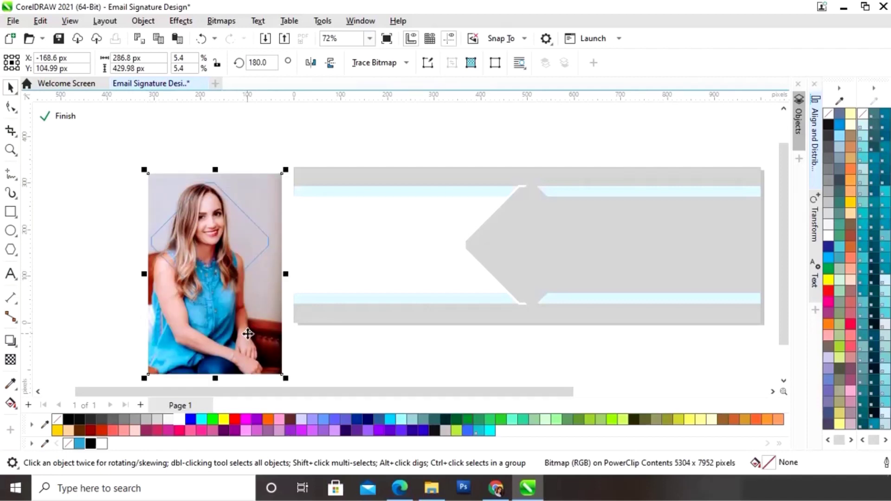
drag(145, 170, 150, 178)
drag(243, 320, 247, 338)
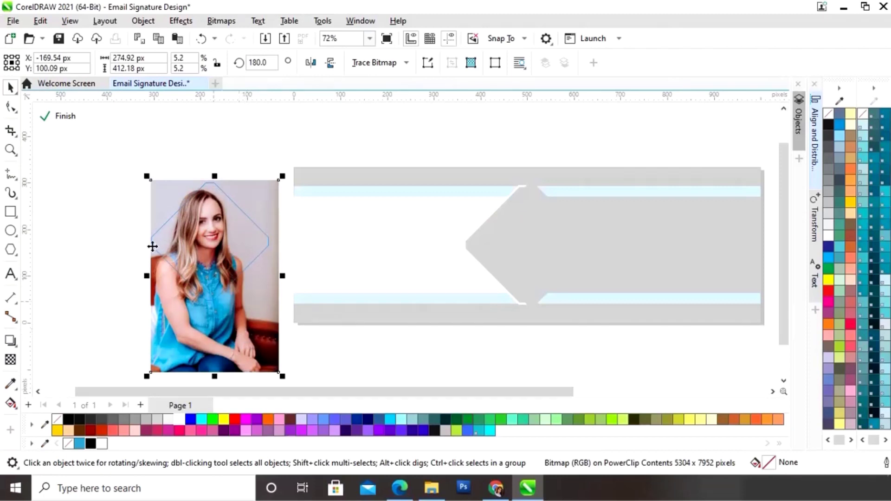
click(58, 116)
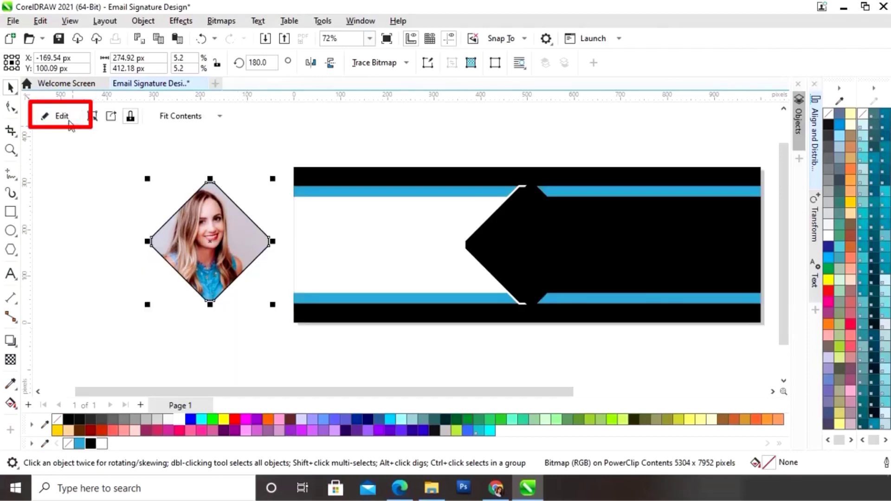
click(74, 288)
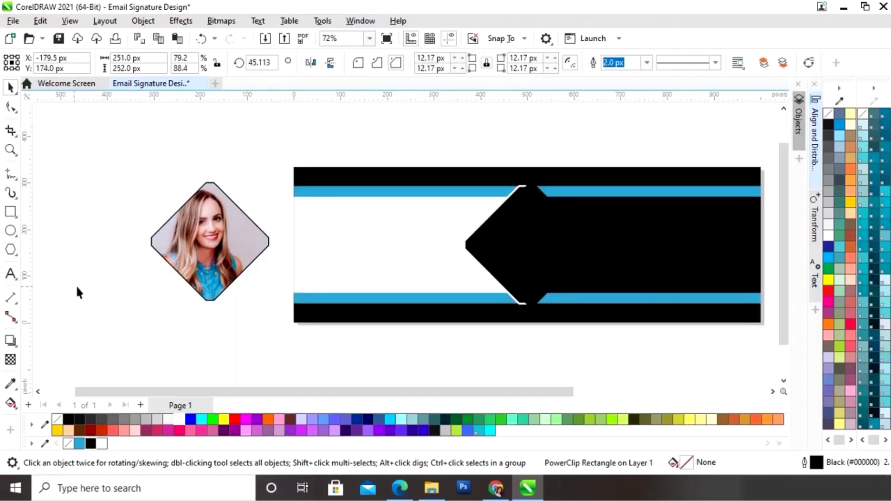
click(217, 259)
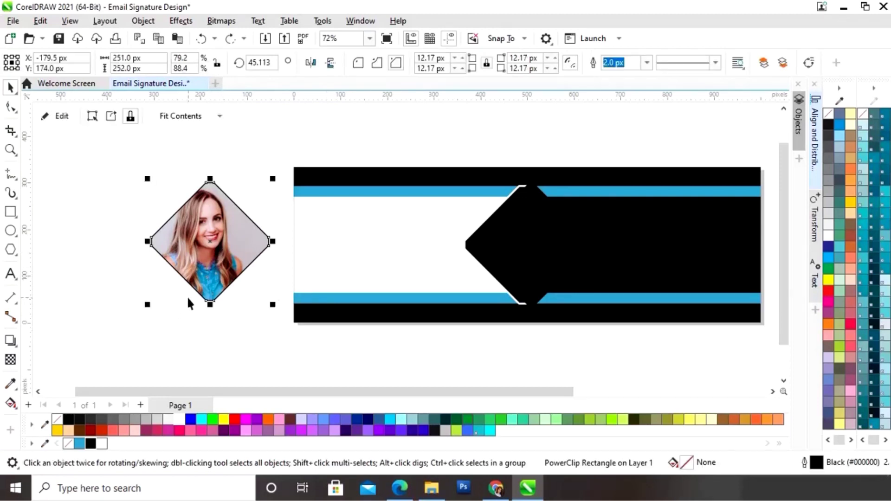
drag(208, 242, 527, 246)
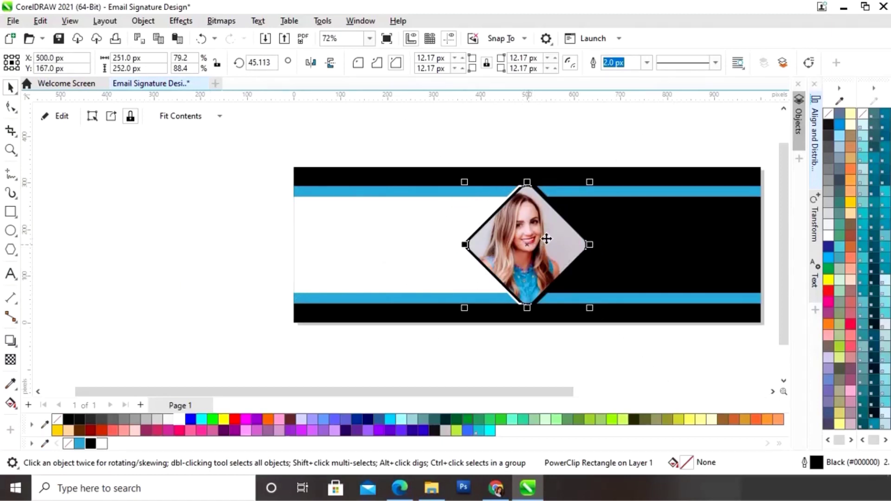
drag(590, 182, 587, 184)
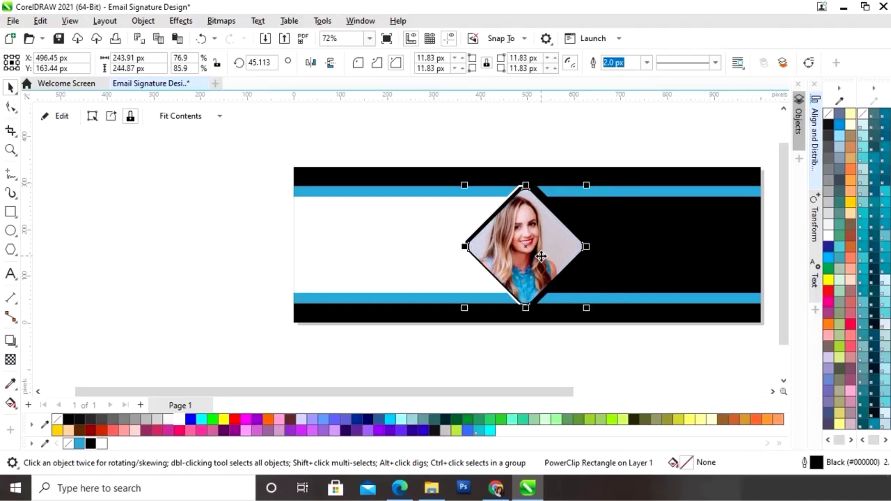
drag(541, 256, 553, 357)
click(561, 347)
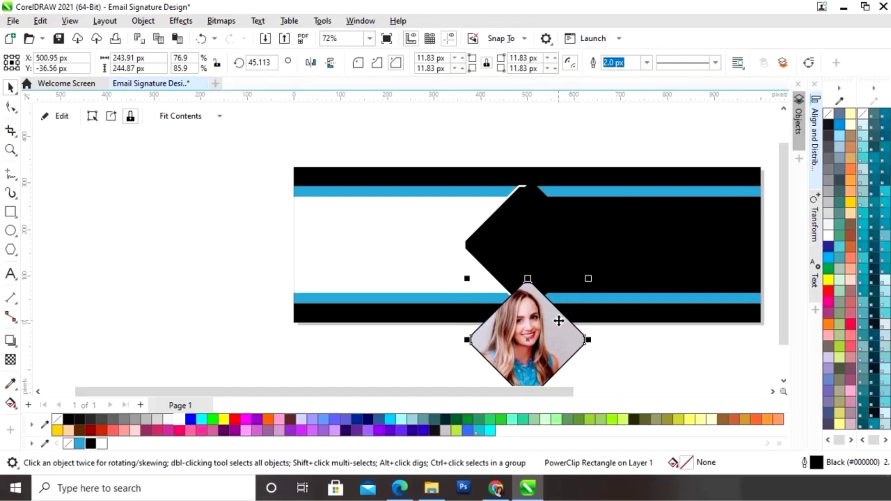
right_click(70, 444)
shift+click(552, 215)
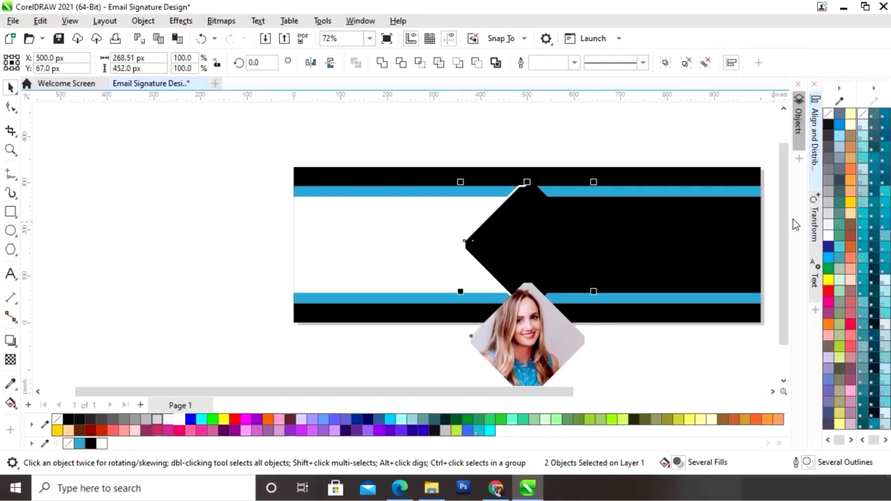
click(816, 160)
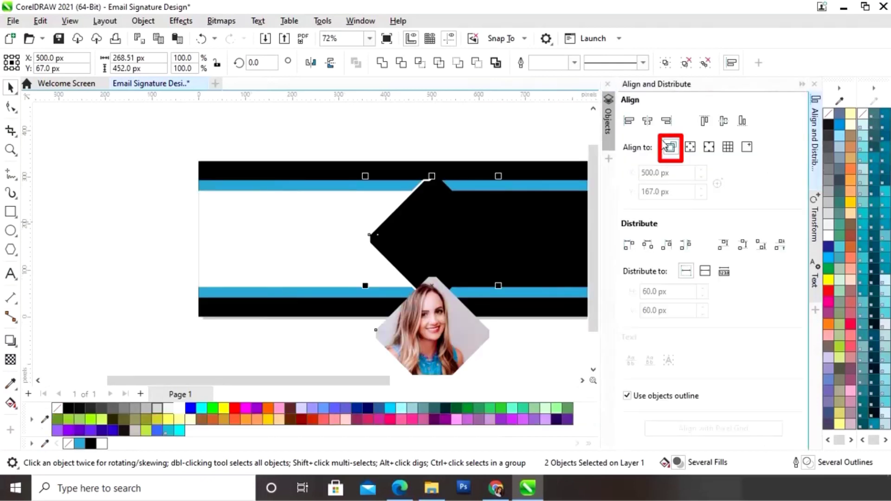
click(723, 122)
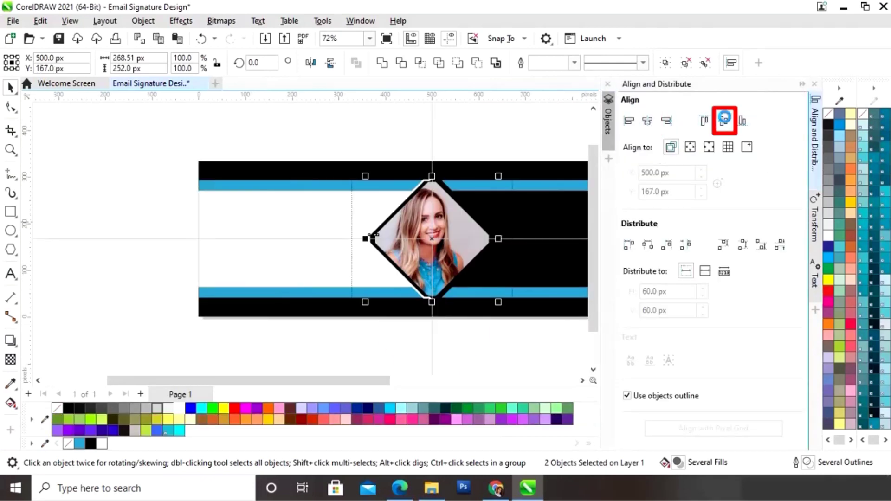
click(803, 85)
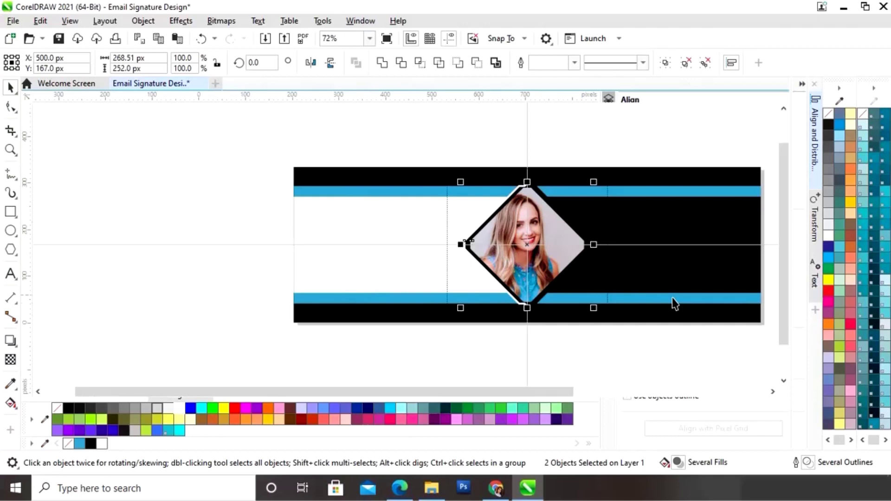
click(675, 346)
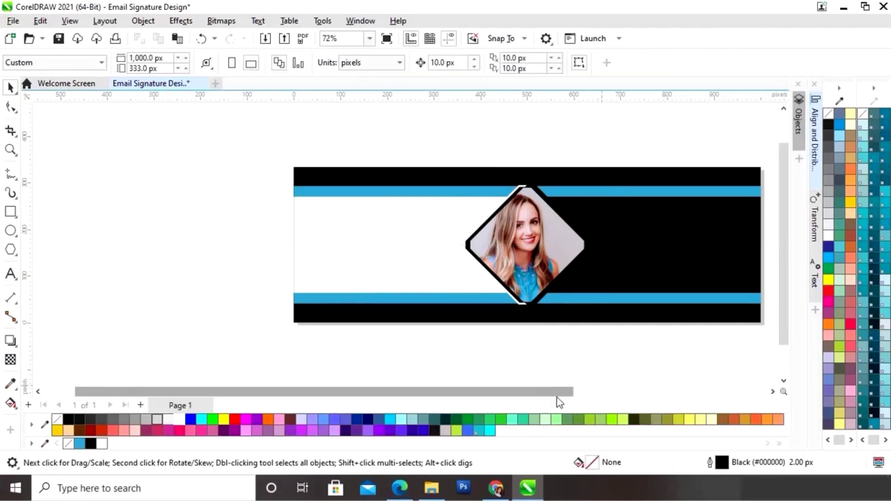
drag(559, 395, 571, 395)
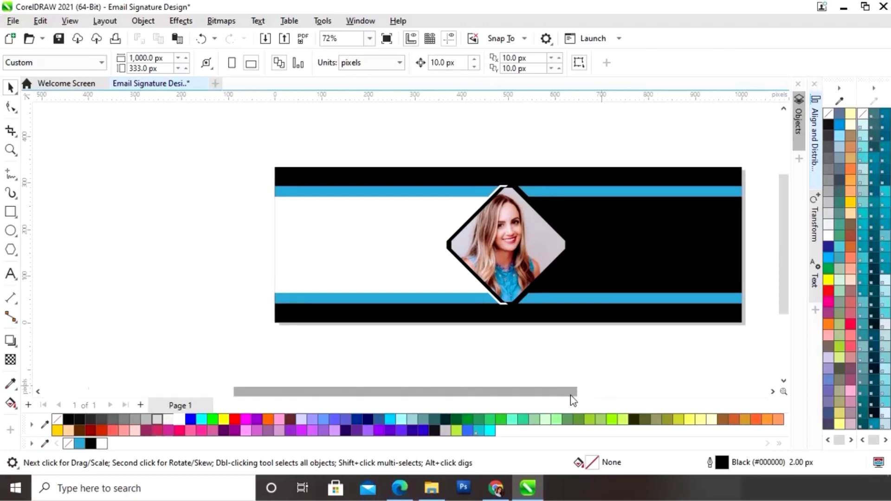
key(shift+F4)
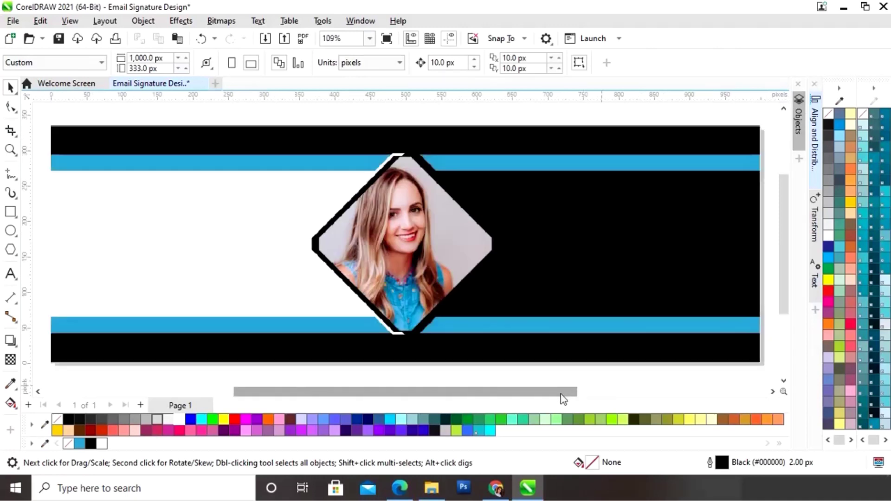
drag(555, 394, 549, 394)
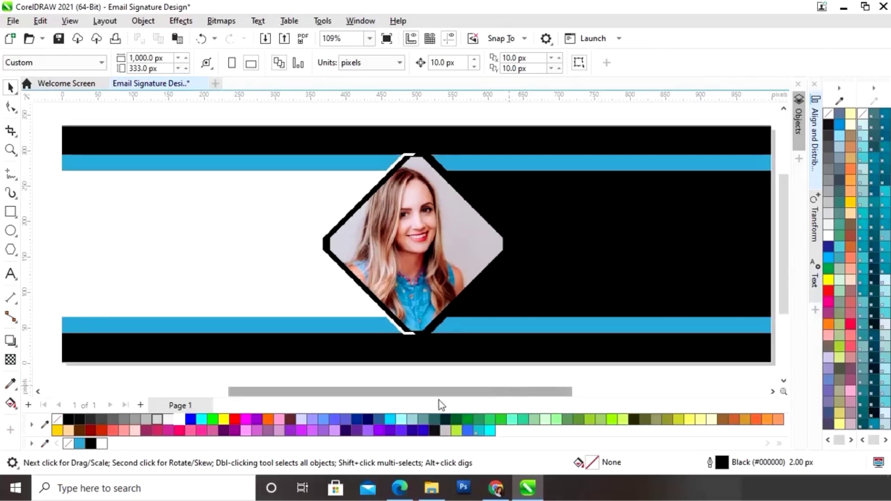
drag(416, 392, 398, 394)
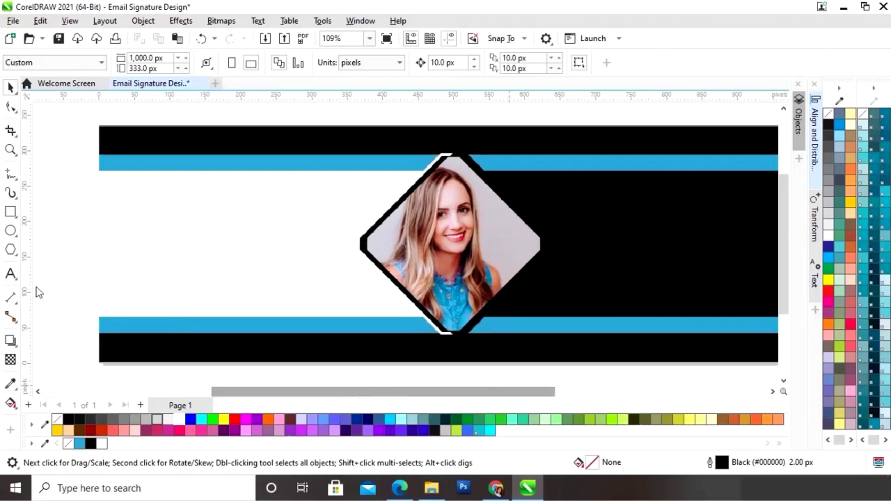
click(10, 276)
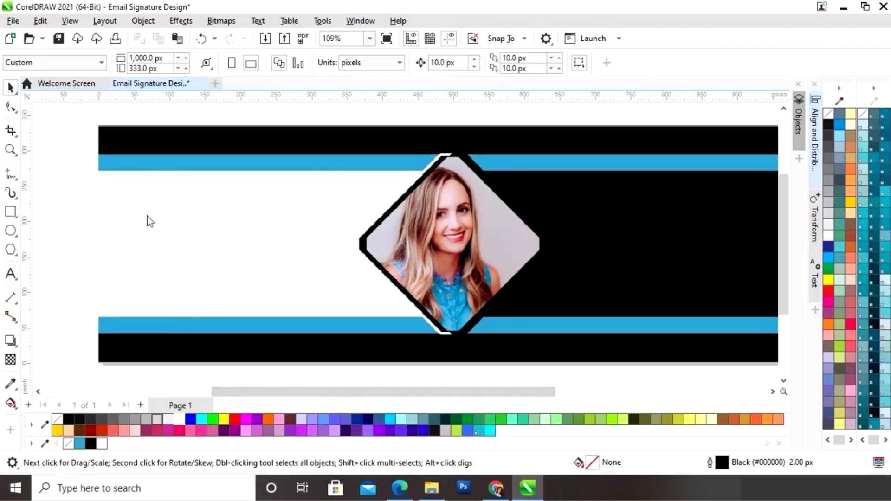
- Type the person's name left of the portrait and scale it to about half size
click(140, 230)
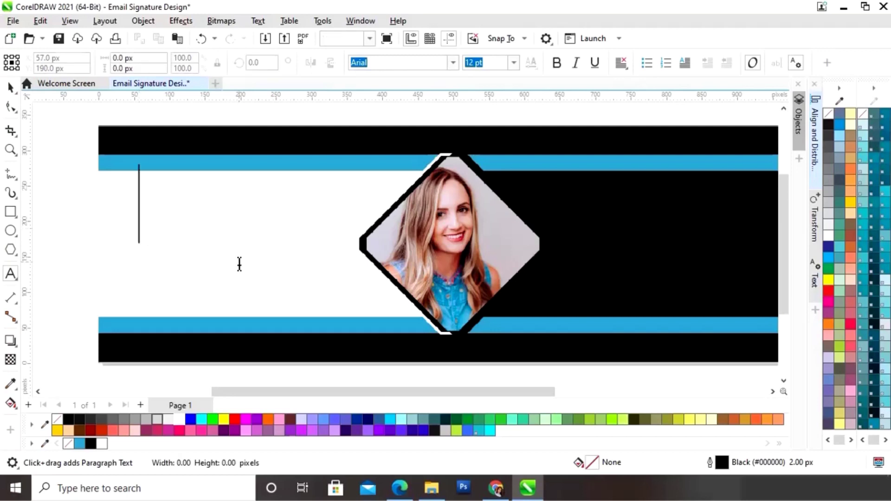
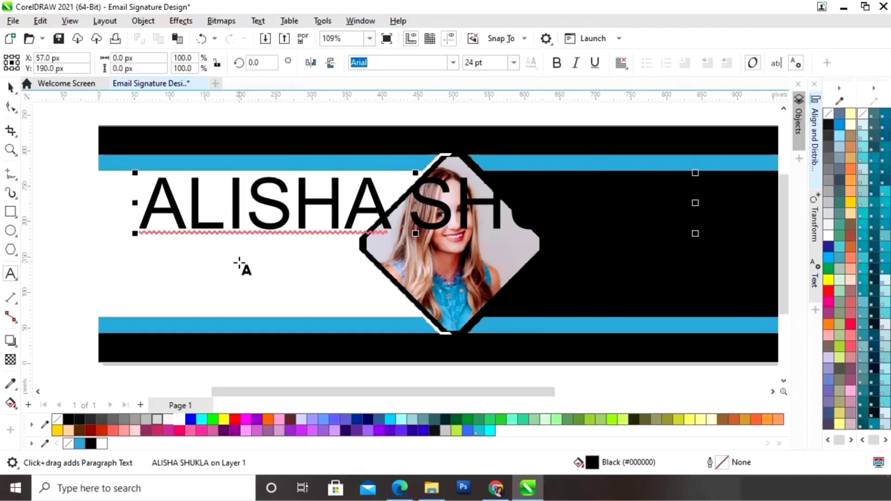
click(10, 87)
drag(695, 172, 370, 205)
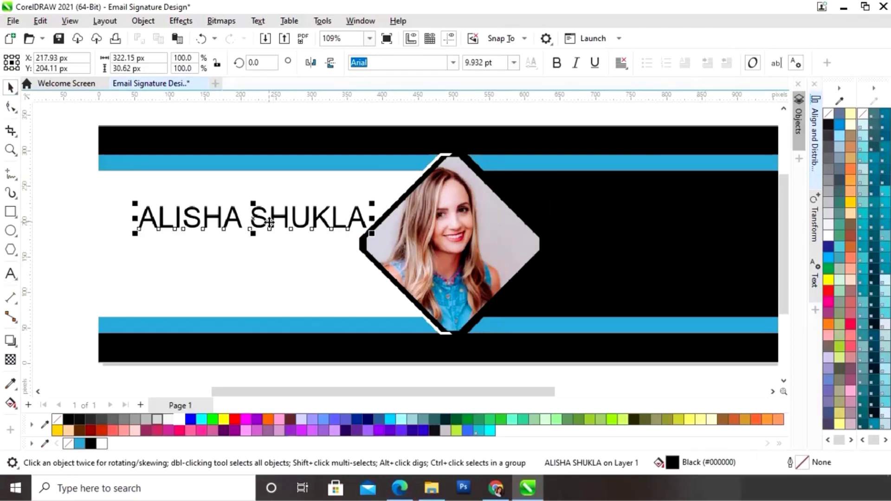
drag(255, 220, 249, 215)
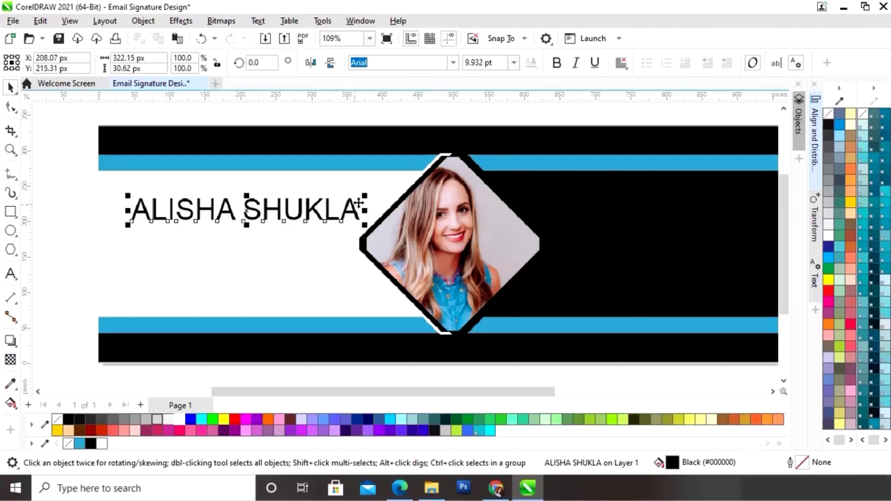
drag(369, 194, 372, 188)
- Fine-tune the name's size and position on the white band and make it bold
scroll(399, 234, down, 2)
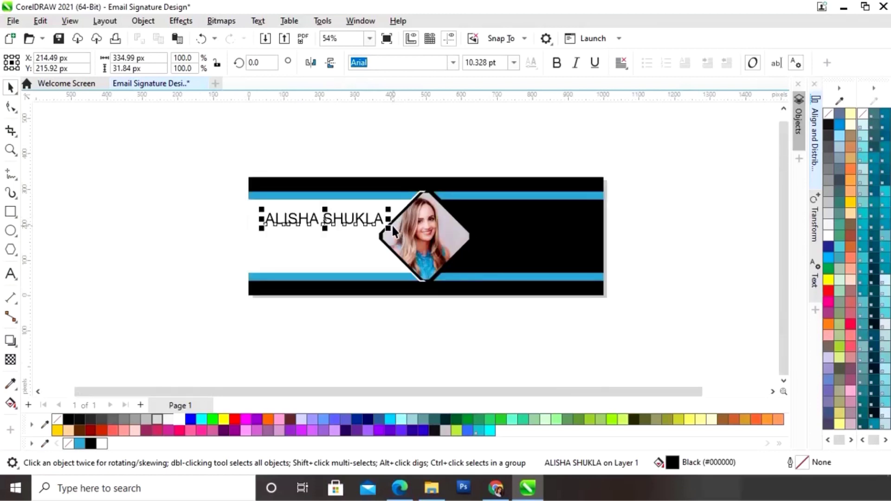
key(z)
drag(229, 150, 624, 326)
key(space)
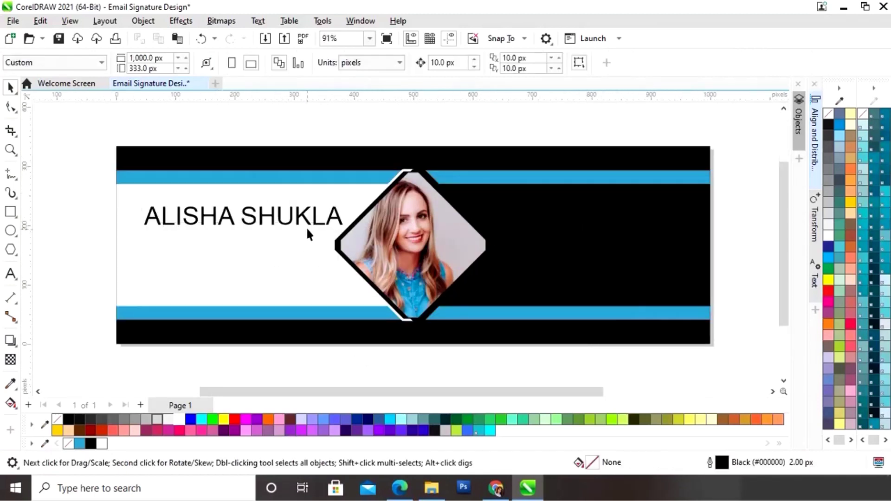
click(311, 217)
drag(348, 204, 339, 201)
drag(239, 220, 236, 211)
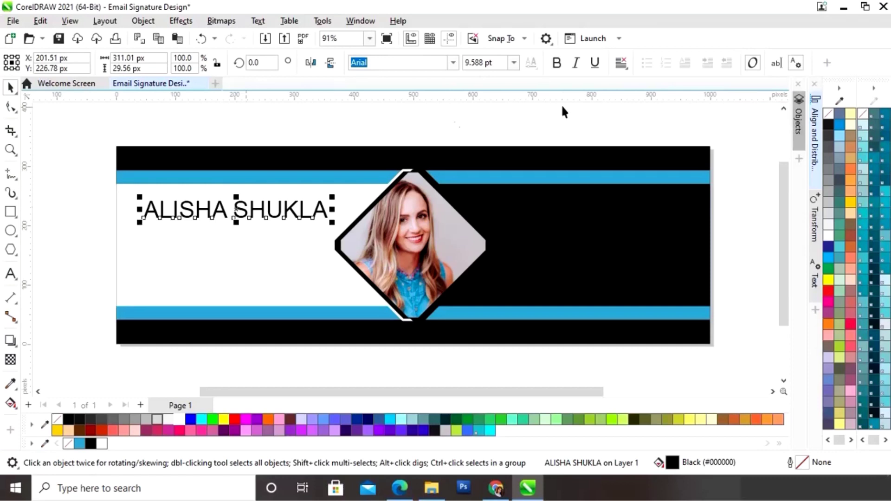
click(558, 65)
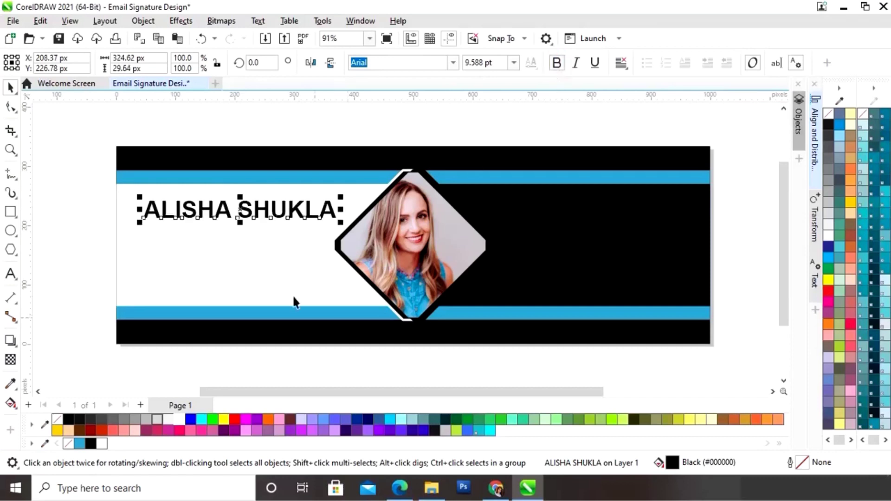
drag(243, 212, 243, 244)
- Make a blue (#32A7CE) copy of the name and offset the black name slightly over it
right_click(243, 243)
click(253, 215)
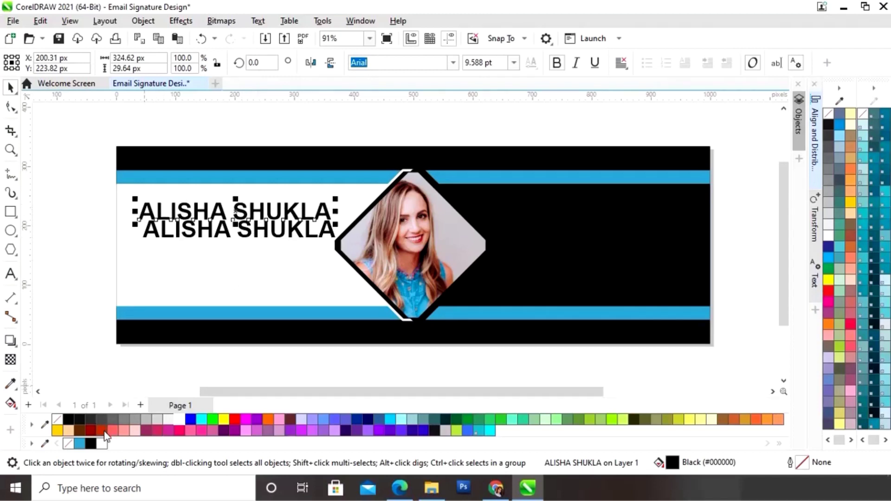
click(80, 444)
click(251, 234)
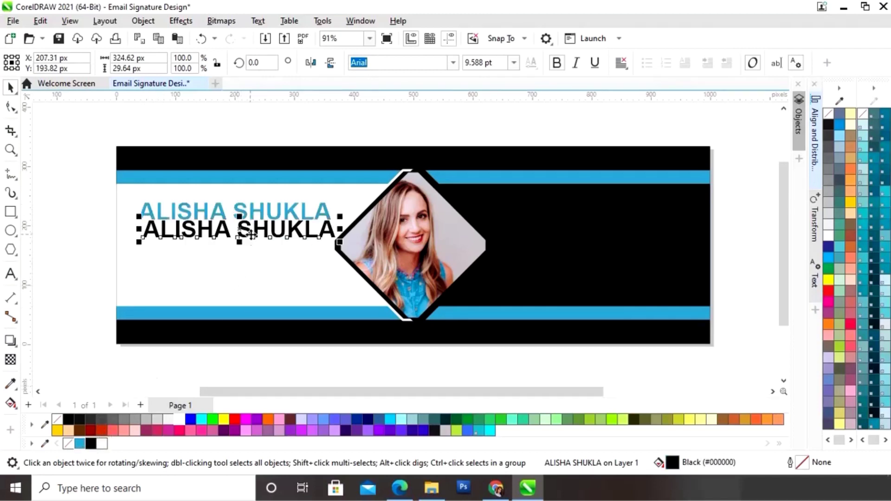
drag(253, 239, 241, 222)
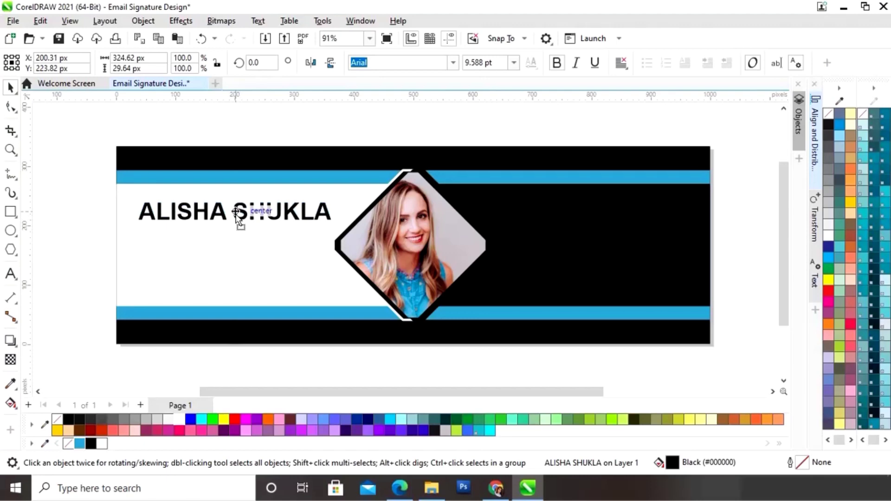
key(F2)
click(234, 226)
drag(427, 199, 405, 207)
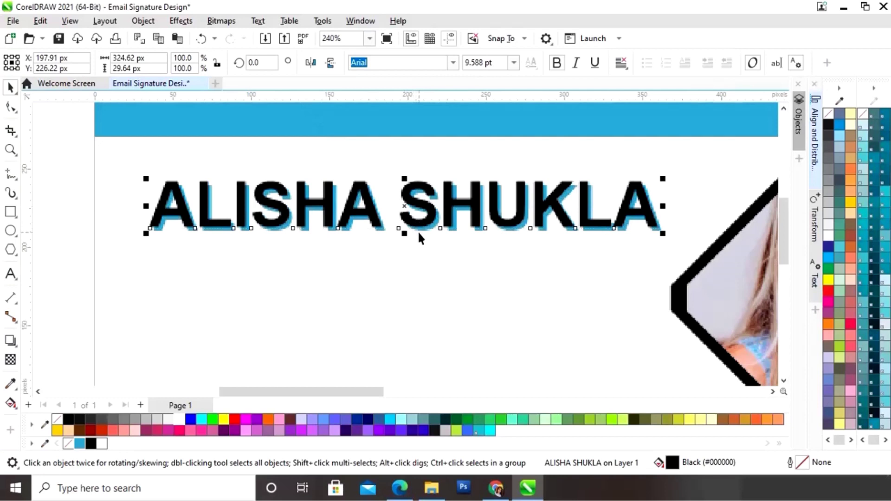
key(F4)
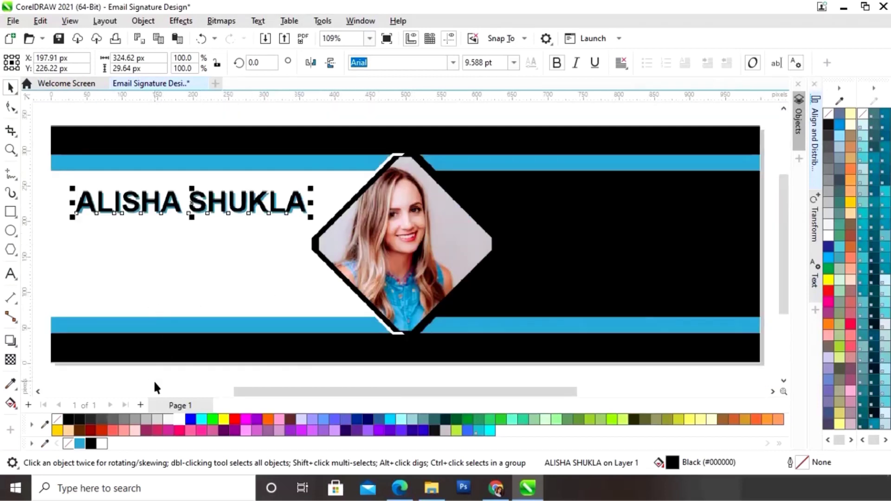
- Select the name and its blue shadow and underline them
click(154, 383)
drag(333, 389, 318, 400)
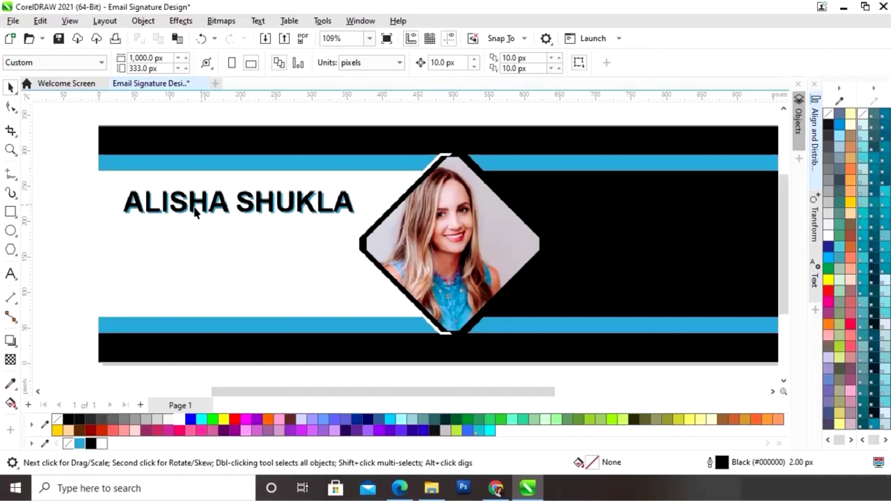
drag(343, 181, 367, 175)
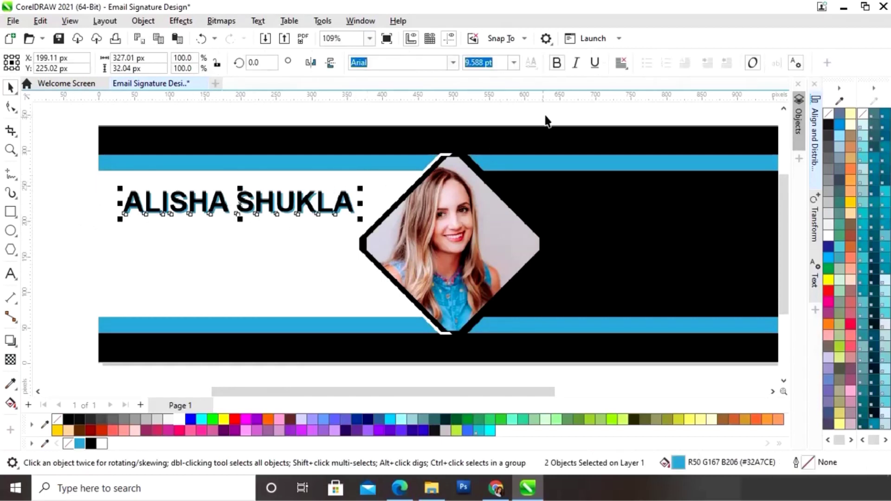
click(595, 68)
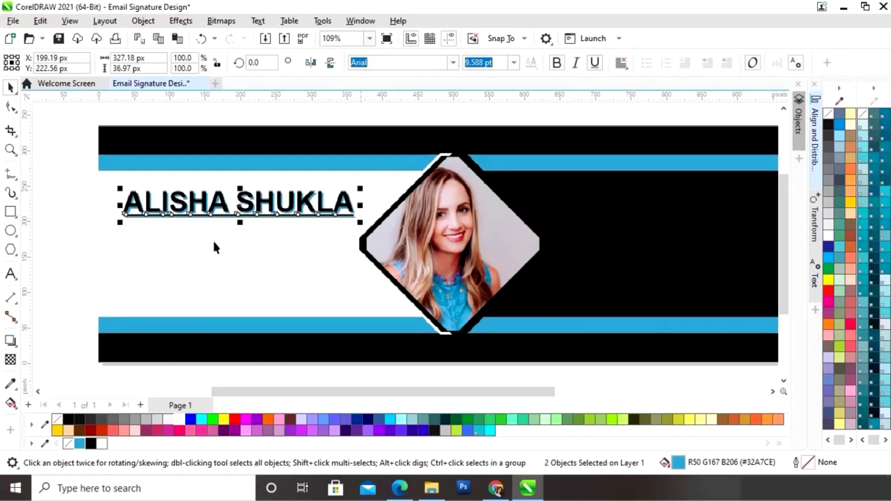
click(78, 259)
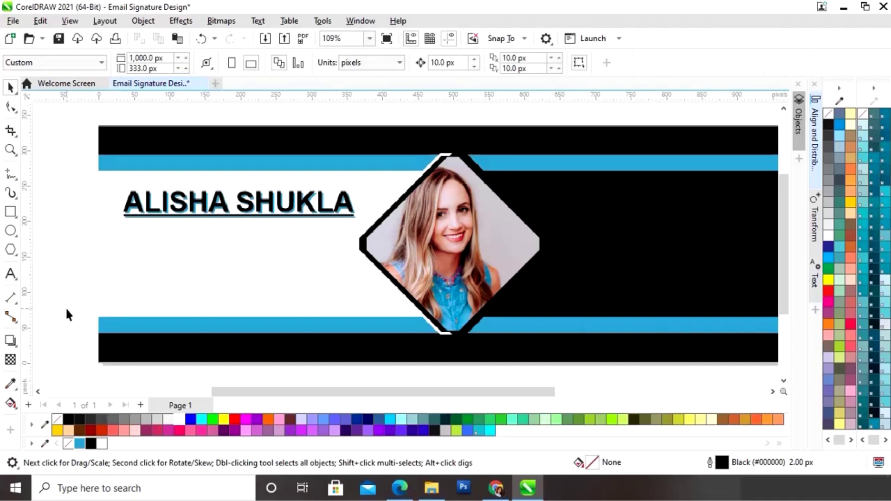
- Type the text 'GRAPHIC DESIGNER' on a new line below the name
click(13, 276)
click(120, 307)
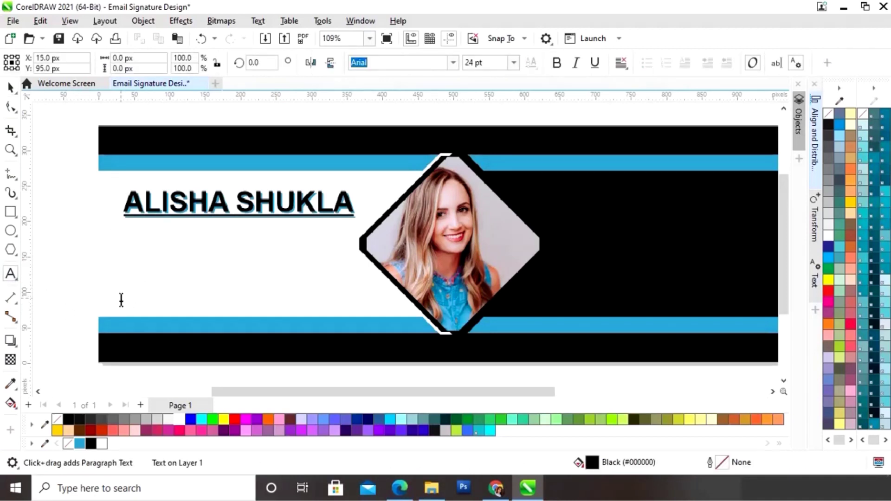
text(GRAPHIC DE)
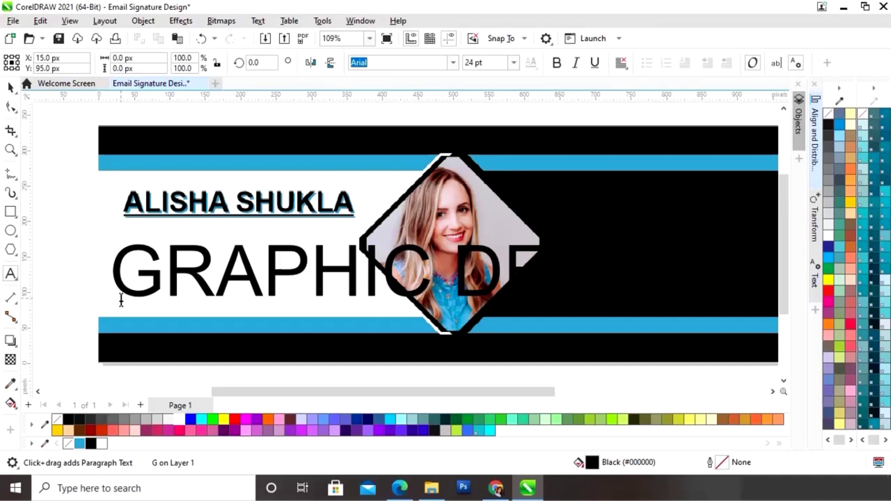
text(SIGNER)
- Scale GRAPHIC DESIGNER to the name's width, place it beneath the name, and make it bold
drag(778, 246, 483, 278)
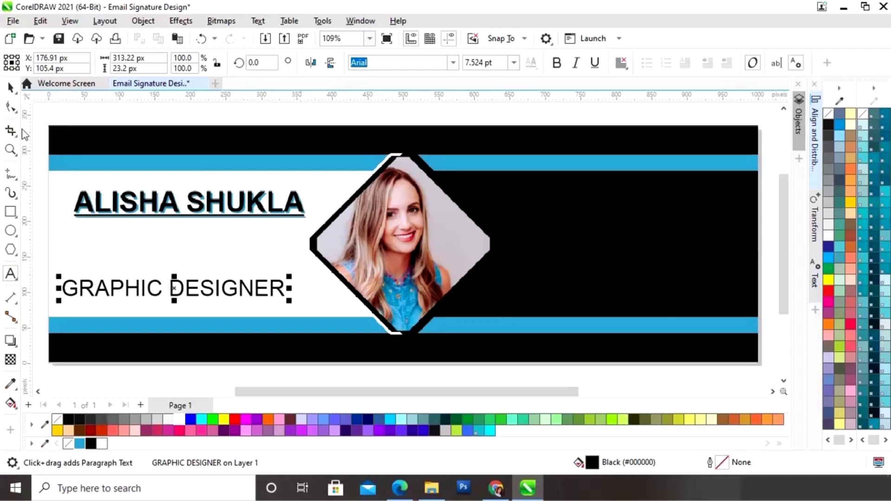
click(10, 87)
drag(292, 278, 283, 283)
drag(135, 291, 181, 230)
drag(263, 219, 273, 219)
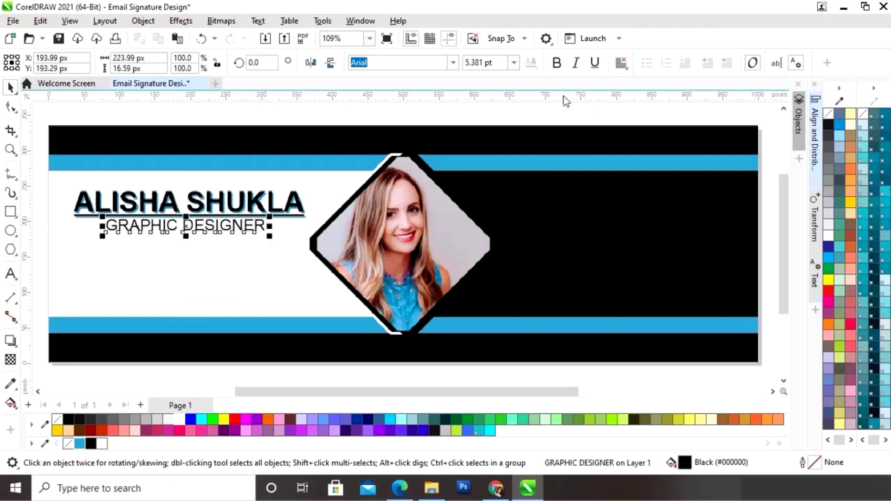
click(557, 63)
scroll(490, 228, down, 3)
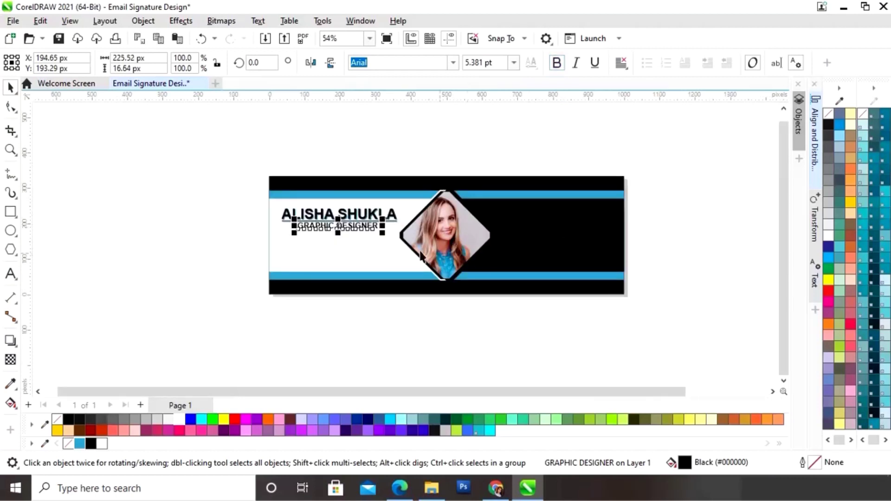
key(z)
drag(255, 169, 664, 314)
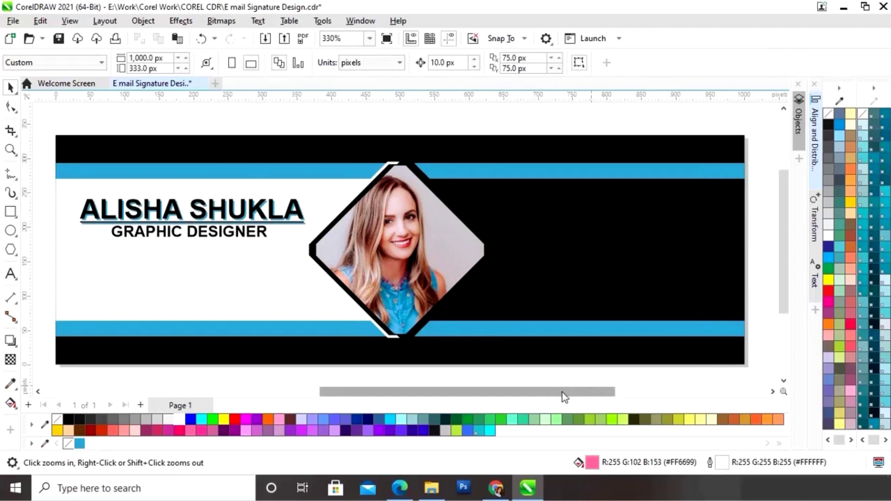
- Position the row of six social media icons under the GRAPHIC DESIGNER title
key(space)
drag(569, 398, 313, 414)
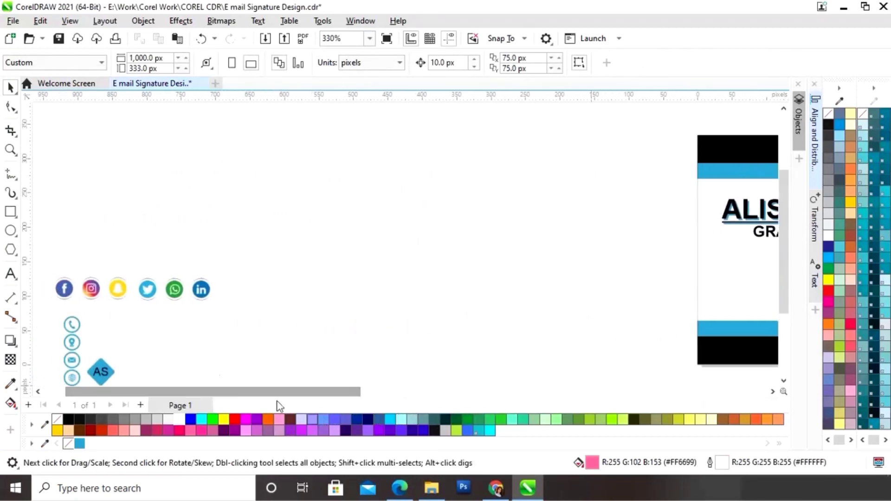
drag(144, 292, 611, 291)
drag(336, 393, 494, 401)
drag(209, 294, 422, 291)
click(431, 373)
- Move the four contact icons and the enlarged AS logo beside the portrait
drag(469, 392, 278, 395)
drag(98, 291, 135, 366)
drag(115, 328, 701, 305)
drag(144, 344, 666, 311)
drag(167, 391, 314, 391)
drag(65, 310, 635, 224)
click(582, 367)
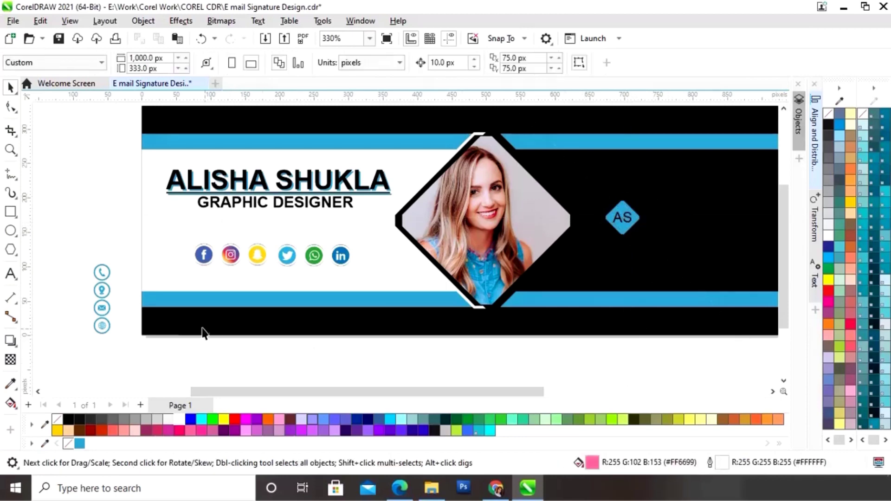
click(107, 300)
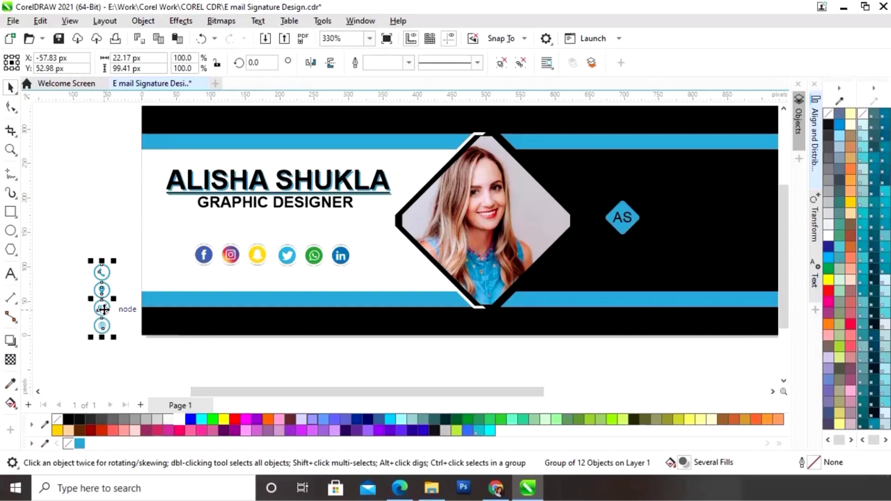
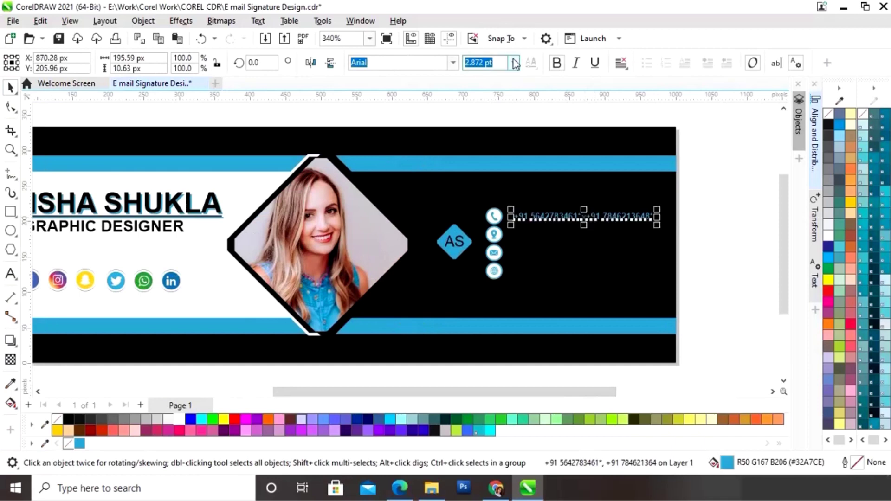
- Resize the phone-number line to 3 pt and drop a copy beside the location icon
drag(657, 212, 677, 214)
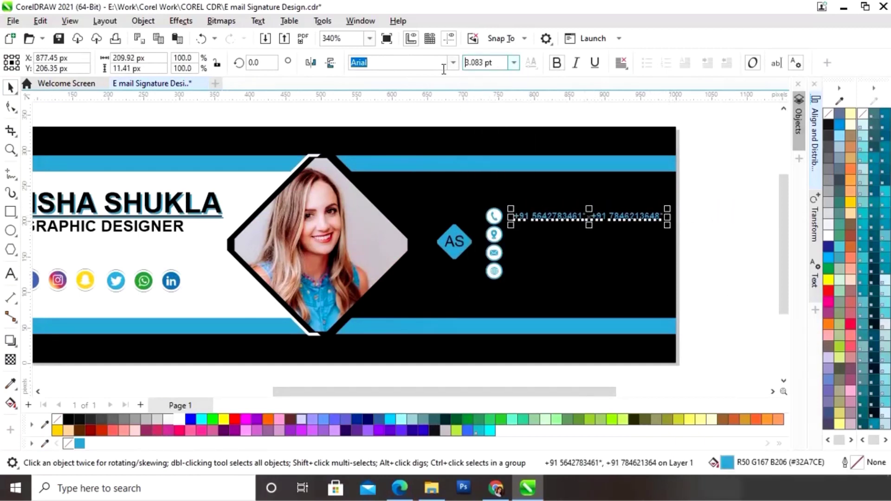
click(724, 251)
click(579, 220)
drag(579, 220, 584, 241)
right_click(583, 241)
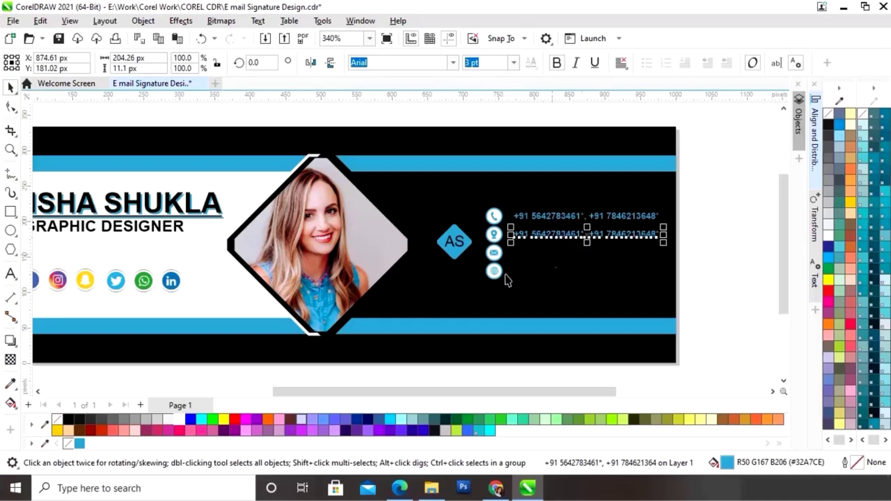
- Delete the text of the copied line with the Text tool
click(10, 274)
click(663, 241)
key(BackSpace)
key(BackSpace)
key(BackSpace)
key(BackSpace)
key(BackSpace)
key(BackSpace)
key(BackSpace)
key(BackSpace)
key(BackSpace)
key(BackSpace)
key(BackSpace)
key(BackSpace)
key(BackSpace)
key(BackSpace)
key(BackSpace)
key(BackSpace)
key(BackSpace)
key(BackSpace)
key(BackSpace)
key(BackSpace)
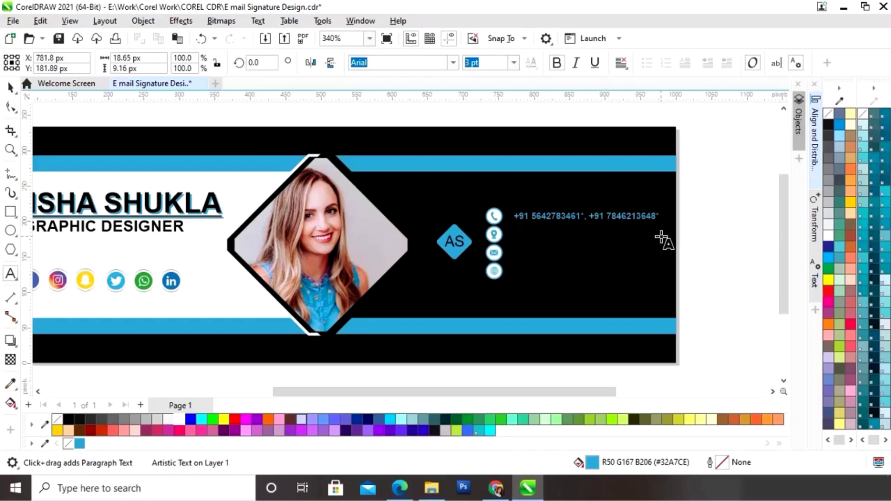
- Enter the address beside the location icon and drop a copy on the e-mail row
text(Model)
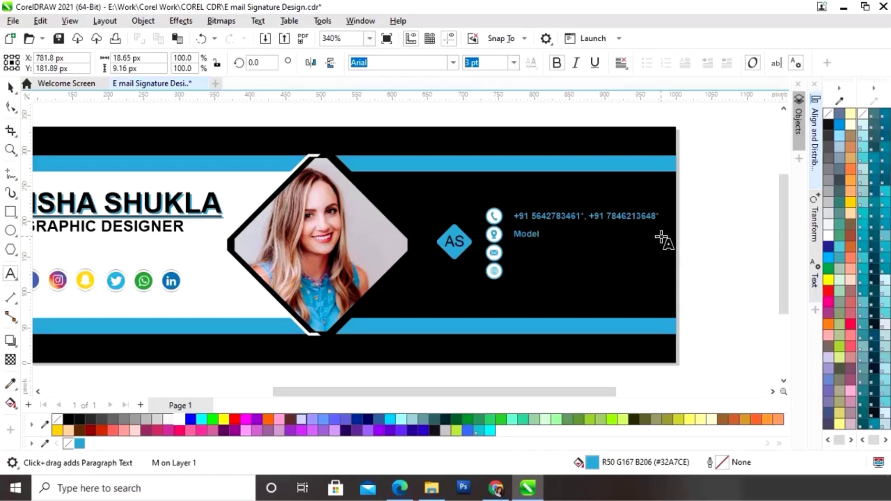
text( Town New Des)
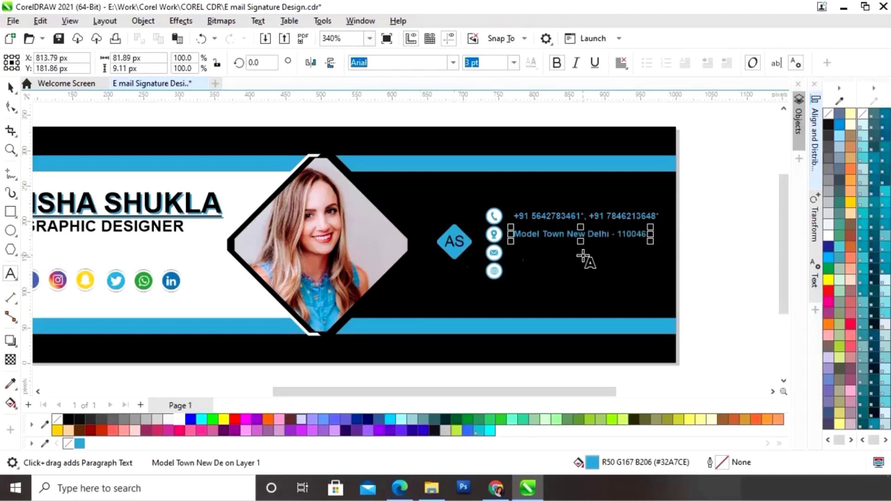
key(ctrl+space)
drag(568, 235, 567, 255)
right_click(567, 253)
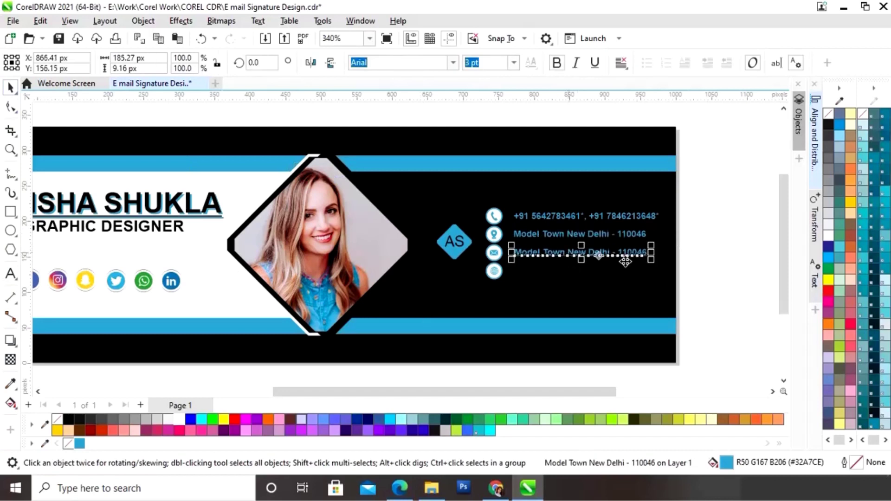
- Replace the copy's text with the e-mail address and drag the line to the globe row
click(10, 274)
key(BackSpace)
key(BackSpace)
key(BackSpace)
key(BackSpace)
key(BackSpace)
key(BackSpace)
key(BackSpace)
key(BackSpace)
key(BackSpace)
key(BackSpace)
key(BackSpace)
key(BackSpace)
key(BackSpace)
key(BackSpace)
key(BackSpace)
key(BackSpace)
key(BackSpace)
key(BackSpace)
key(BackSpace)
key(BackSpace)
key(BackSpace)
key(BackSpace)
key(BackSpace)
key(BackSpace)
key(BackSpace)
key(BackSpace)
key(BackSpace)
key(BackSpace)
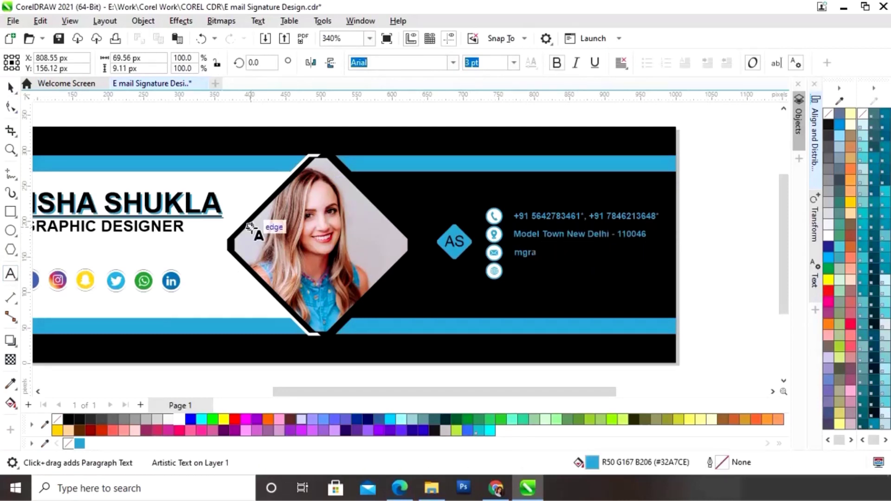
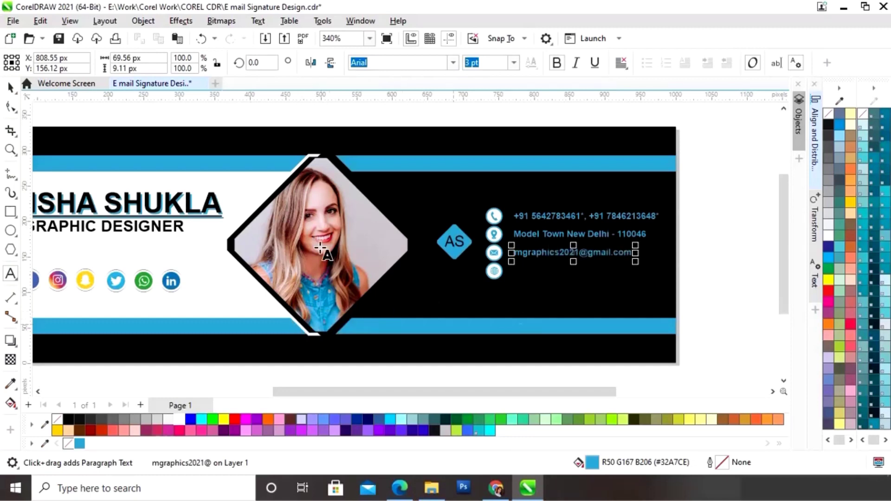
key(ctrl+space)
drag(573, 254, 575, 278)
right_click(575, 279)
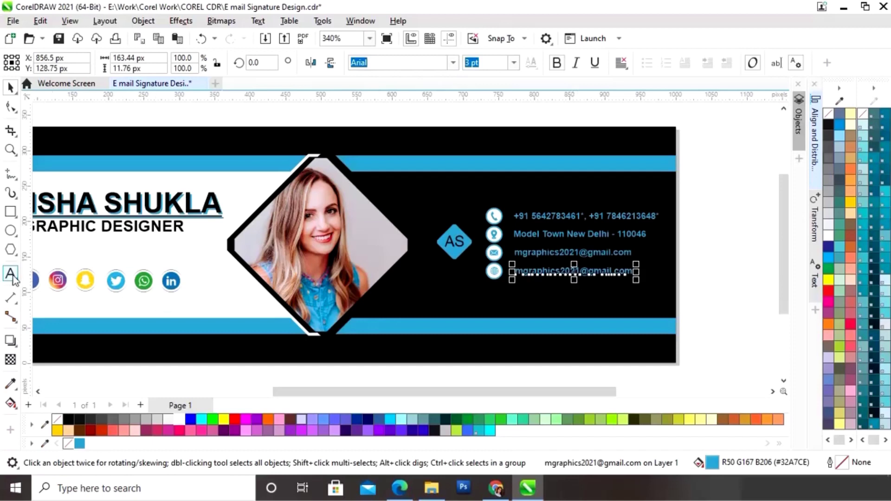
click(10, 274)
key(BackSpace)
key(BackSpace)
key(BackSpace)
key(BackSpace)
key(BackSpace)
key(BackSpace)
key(BackSpace)
key(BackSpace)
key(BackSpace)
key(BackSpace)
key(BackSpace)
key(BackSpace)
key(BackSpace)
key(BackSpace)
key(BackSpace)
key(BackSpace)
key(BackSpace)
key(BackSpace)
key(BackSpace)
key(BackSpace)
key(BackSpace)
key(BackSpace)
key(BackSpace)
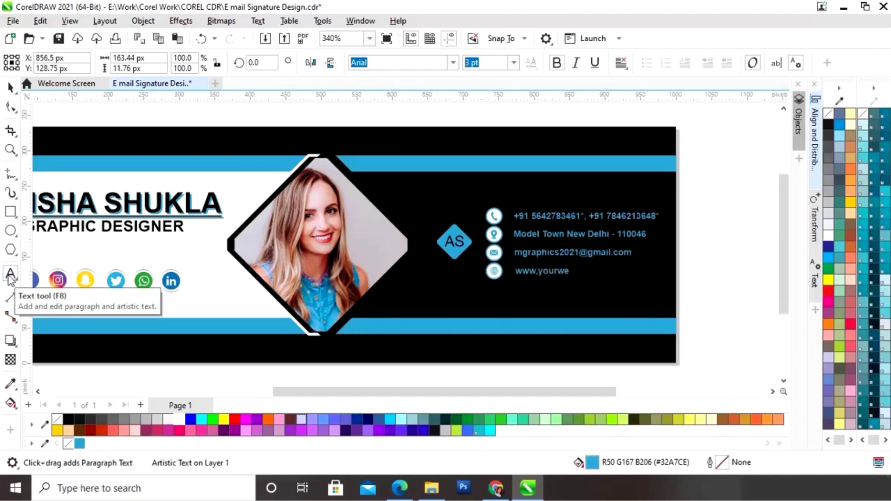
text(www.yourwebsite.com)
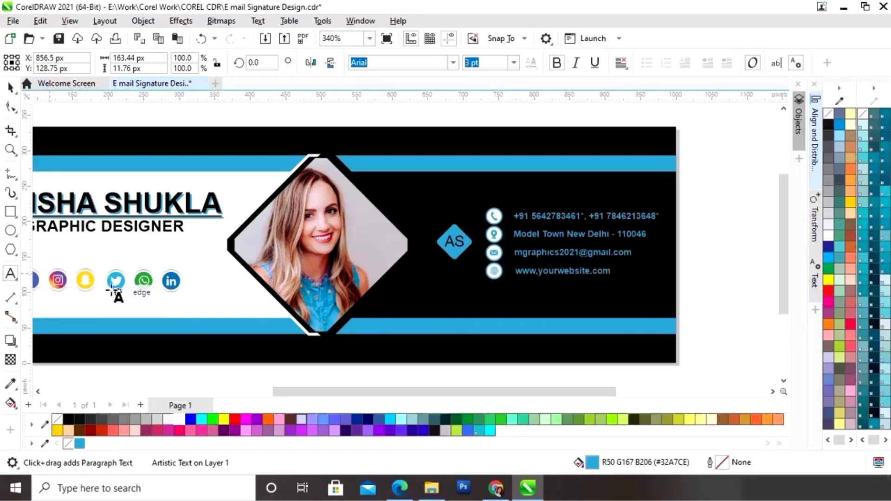
key(ctrl+space)
drag(717, 195, 513, 297)
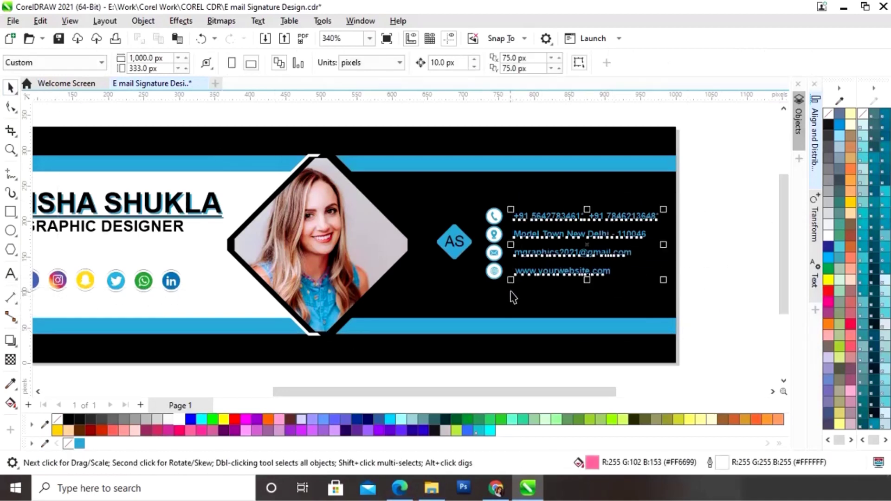
- Align the four contact lines left relative to Active Objects using Align and Distribute
click(814, 148)
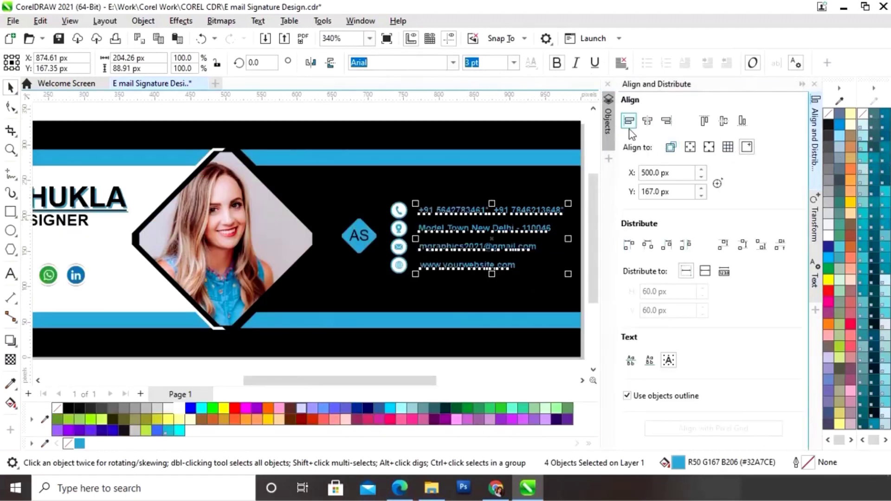
click(676, 149)
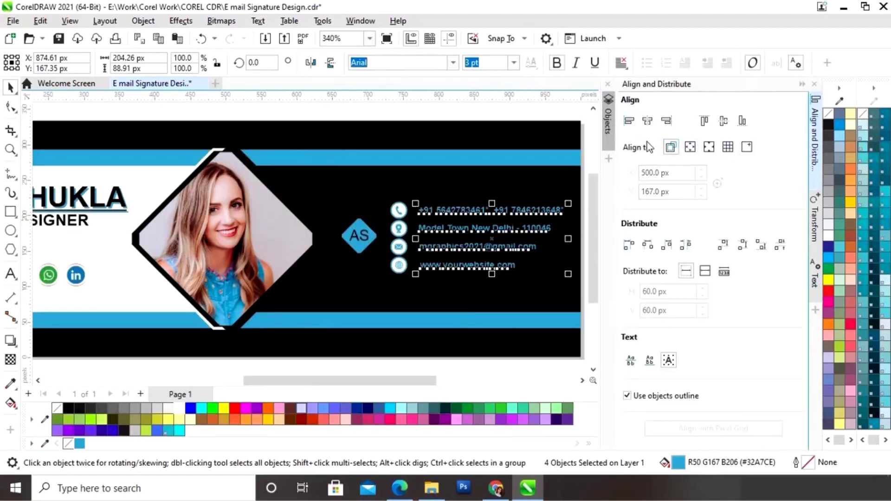
click(630, 124)
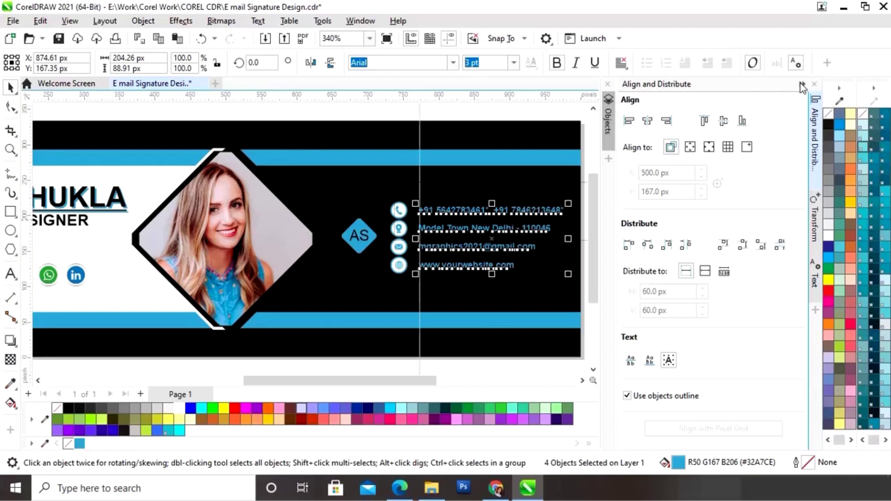
drag(801, 85, 734, 209)
click(745, 279)
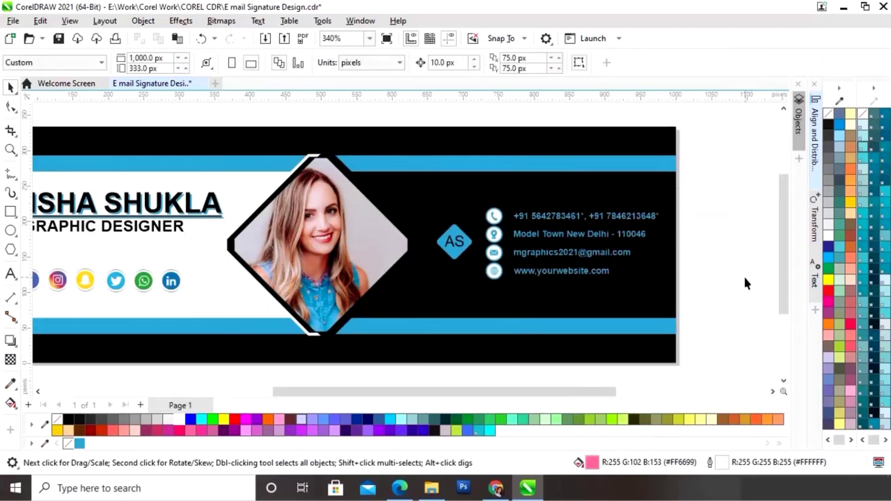
- Add small white 'LOGO' text beneath the AS diamond on the black banner
click(10, 274)
click(700, 274)
text(LOGO)
key(ctrl+space)
drag(783, 234, 683, 261)
drag(604, 264, 325, 267)
click(177, 421)
click(644, 265)
- Enlarge the contact icons and lines to about 109% and shift them slightly right
drag(594, 392, 561, 396)
drag(613, 195, 418, 311)
drag(608, 205, 603, 196)
drag(516, 244, 519, 244)
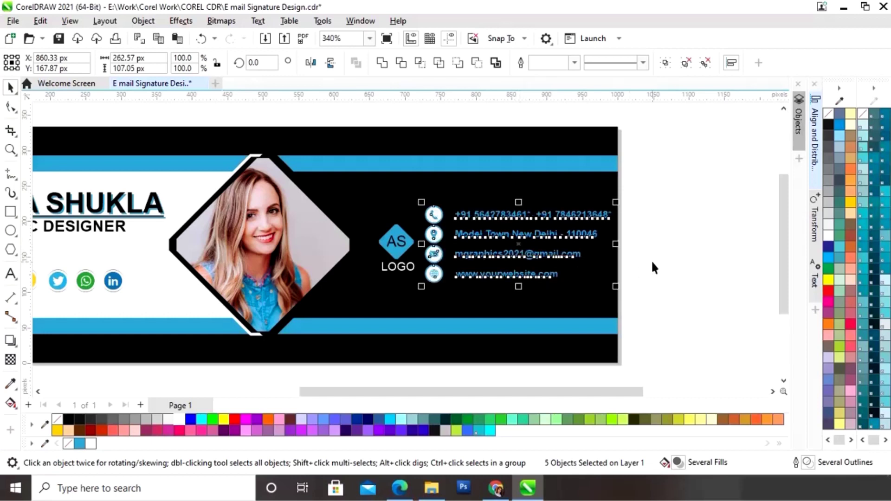
click(651, 240)
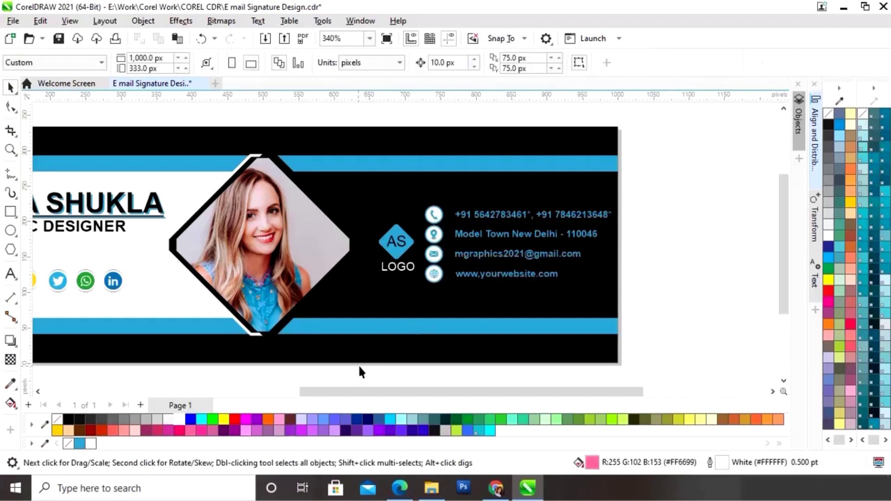
- Shrink the AS diamond and LOGO text to about 82%
drag(350, 374, 422, 217)
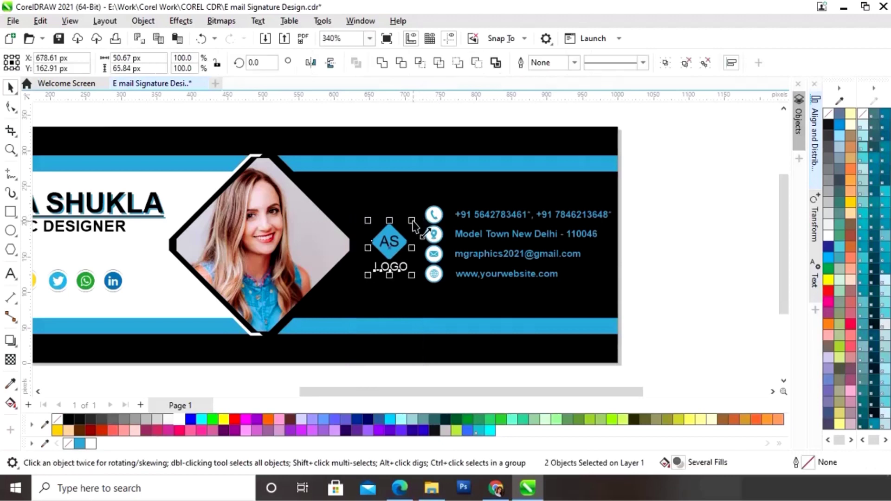
drag(413, 221, 409, 227)
key(Escape)
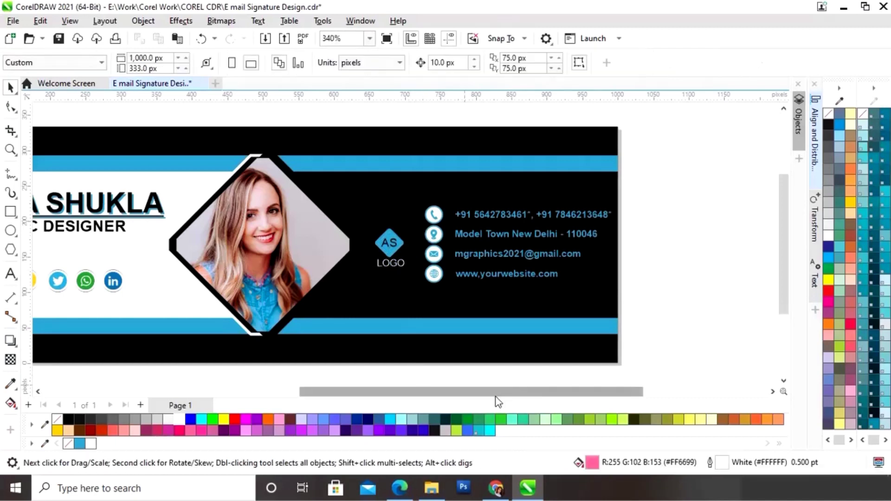
scroll(498, 402, left, 3)
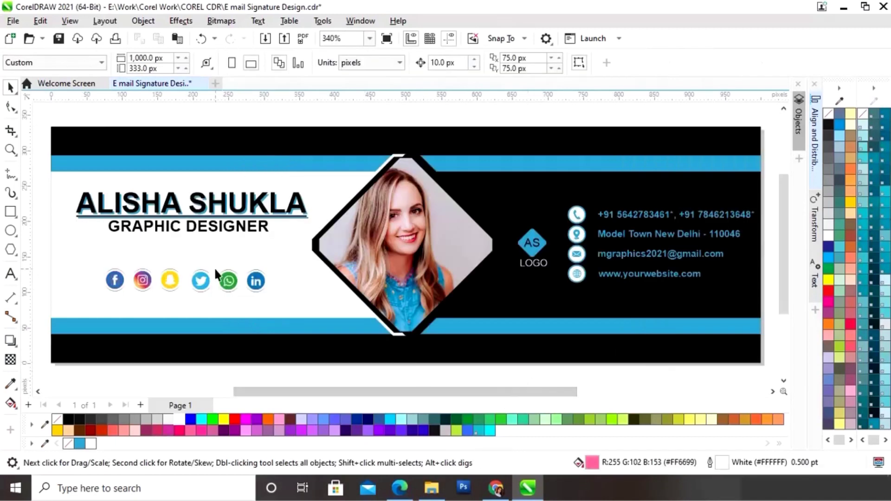
- Draw a thin no-fill rectangle across the bottom black band, stretched to 778.37 px wide
click(11, 211)
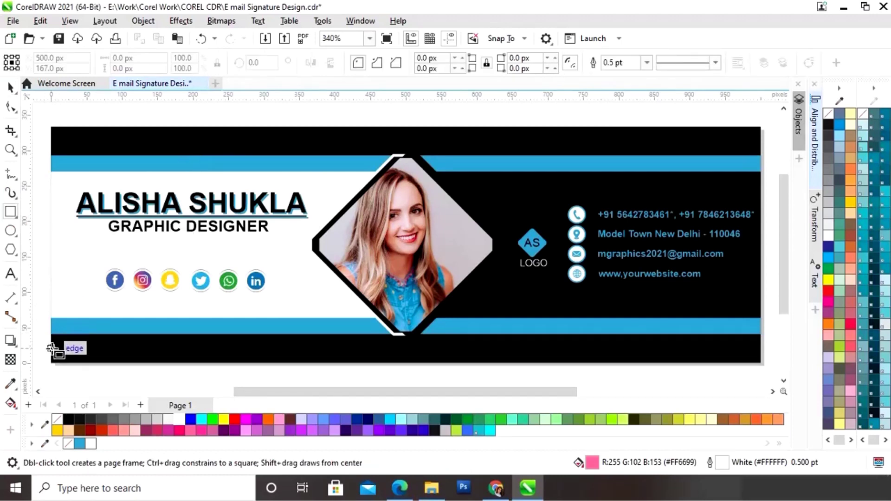
drag(51, 348, 491, 354)
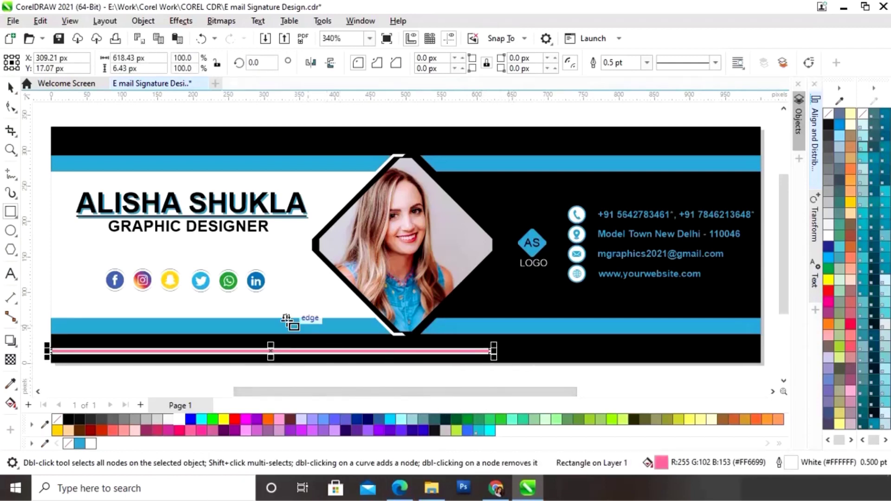
click(9, 87)
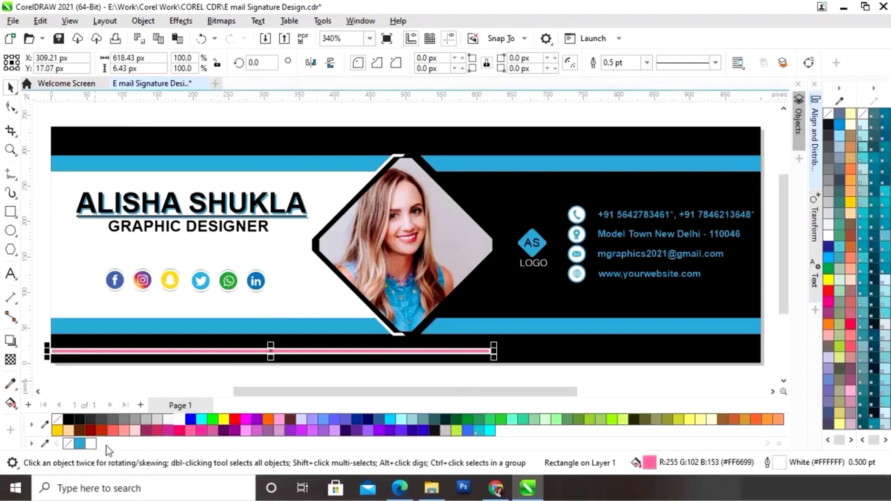
click(68, 445)
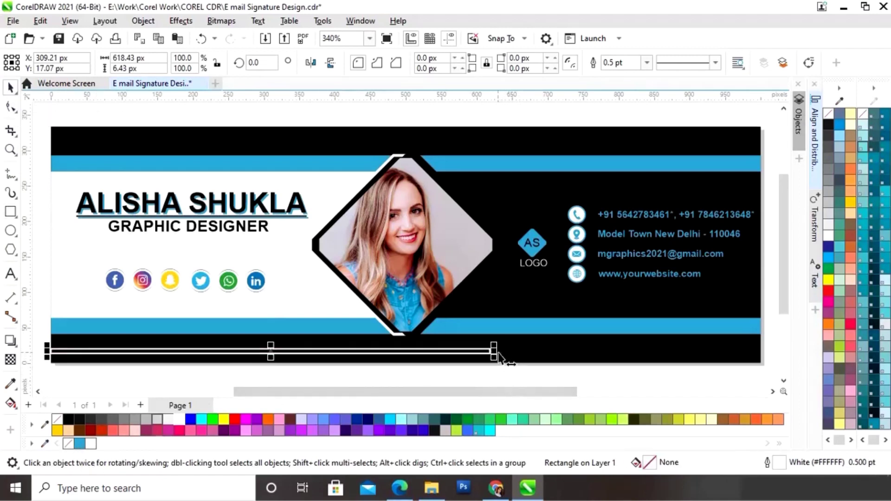
drag(495, 353, 611, 357)
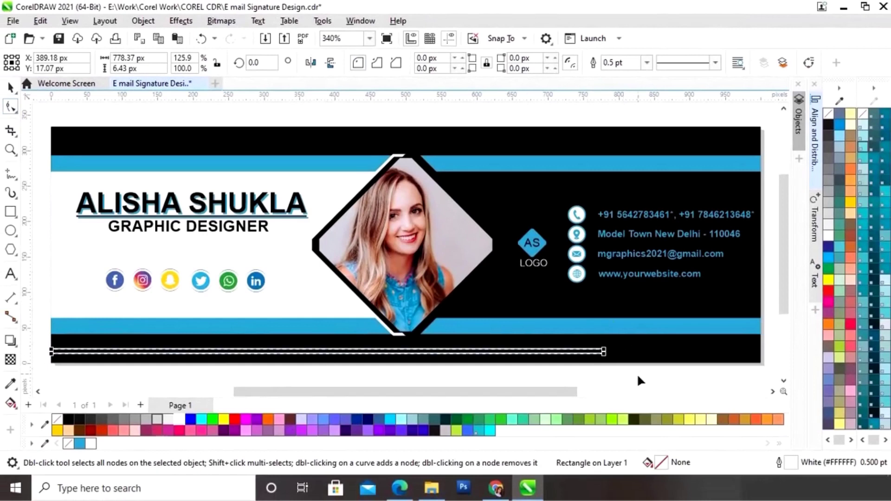
- Round the thin bar's corners to a 3.22 px radius with the Shape tool
scroll(640, 373, up, 5)
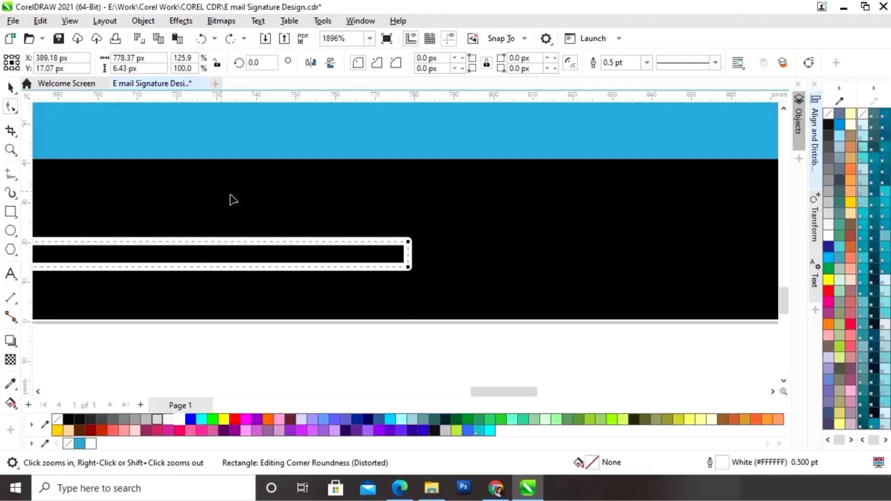
drag(409, 241, 393, 242)
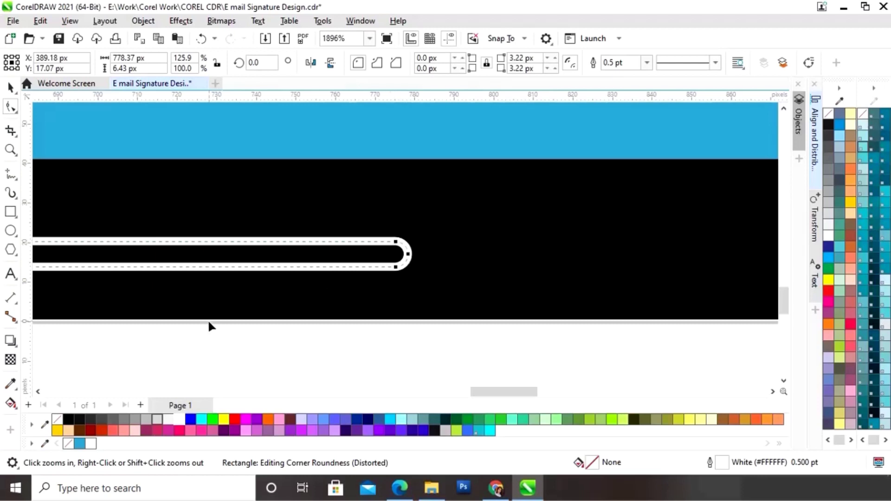
click(10, 87)
click(449, 359)
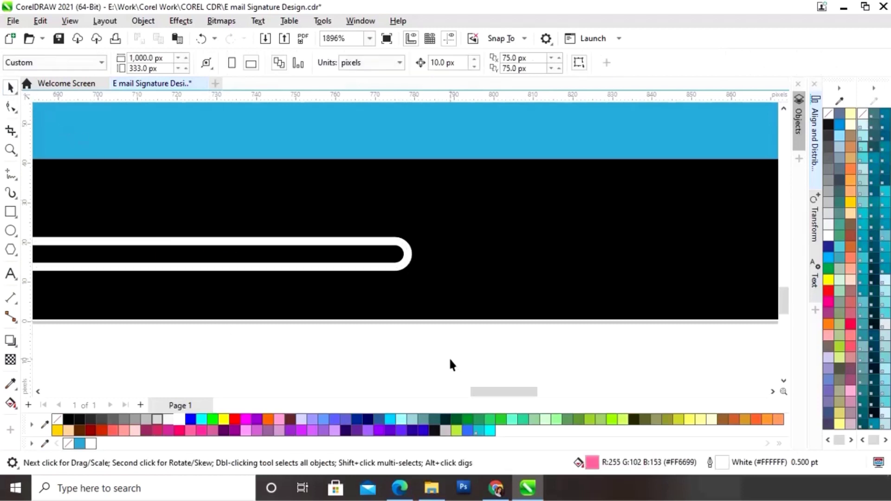
key(shift+F4)
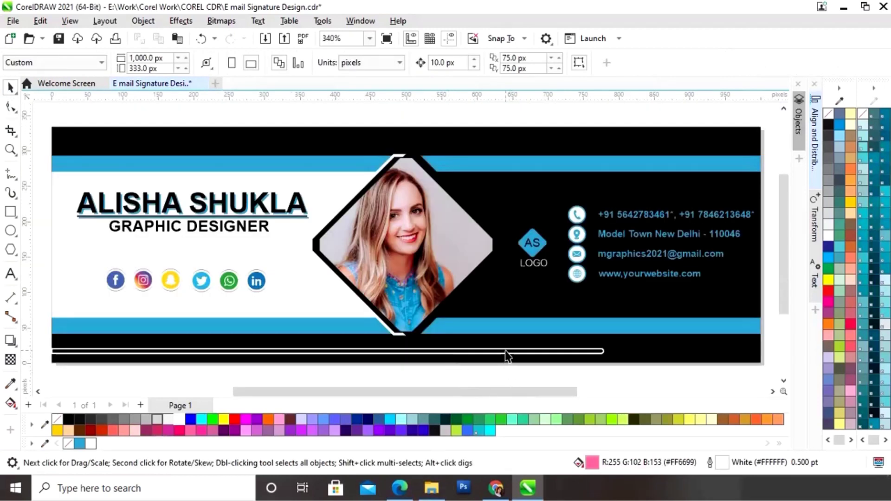
click(506, 352)
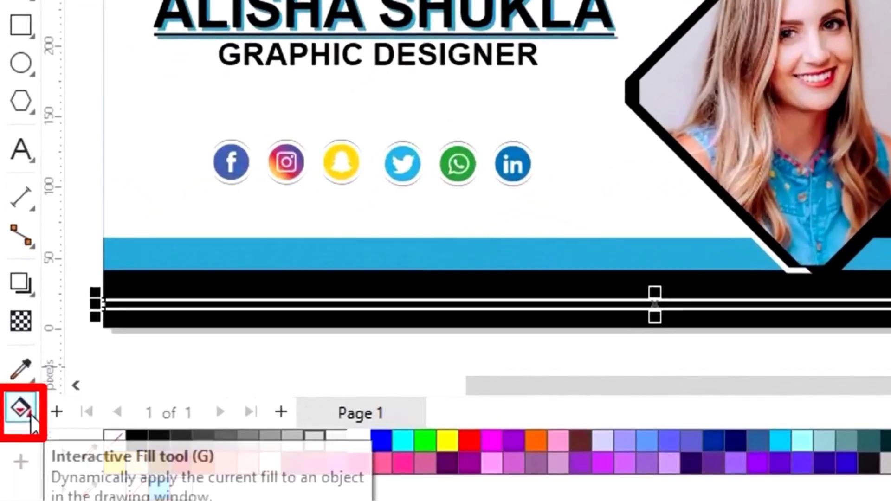
- Give the thin bar a fountain fill running from the design's blue to white
click(30, 414)
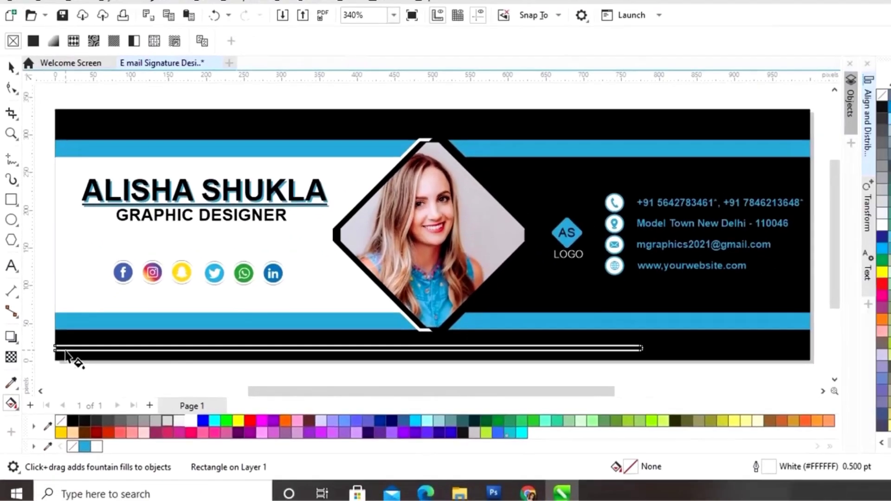
drag(92, 316, 827, 324)
drag(466, 359, 520, 358)
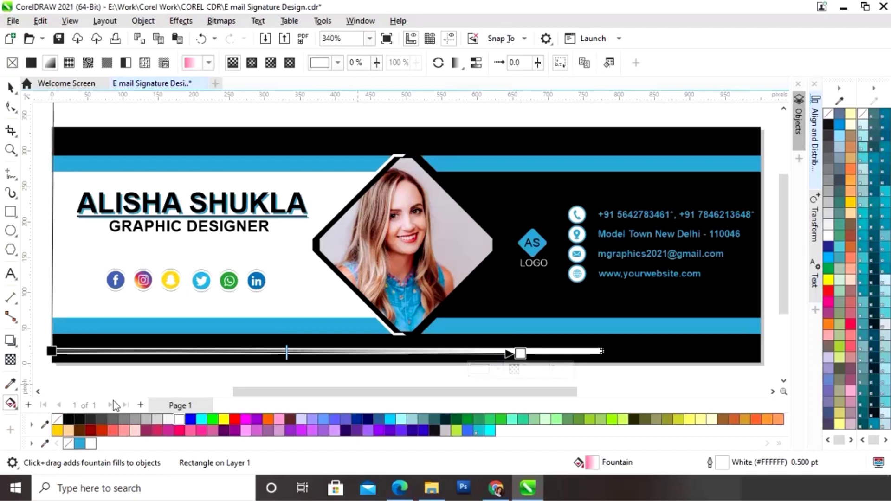
click(52, 353)
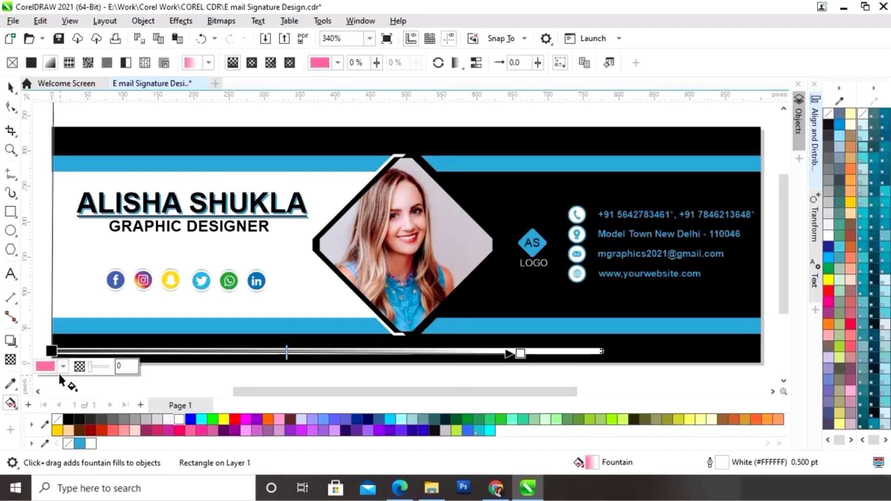
click(63, 367)
click(170, 362)
click(80, 444)
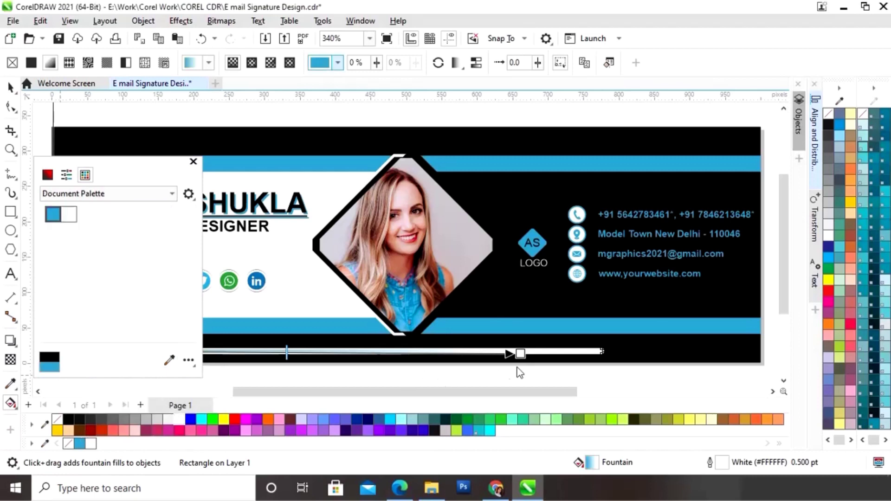
click(193, 162)
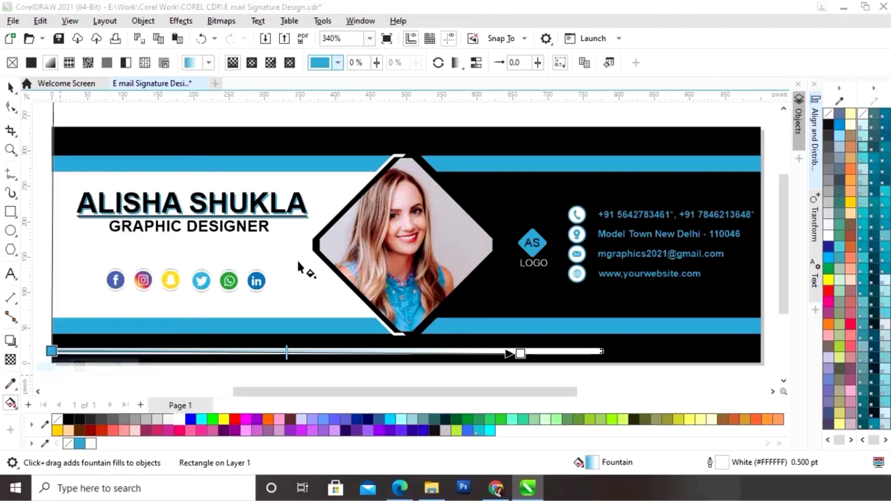
- Remove the bar's white outline
click(11, 87)
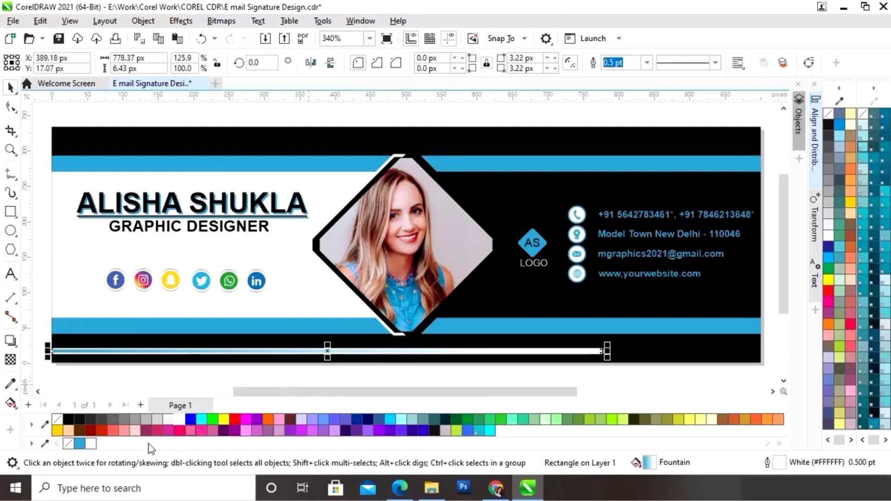
right_click(68, 444)
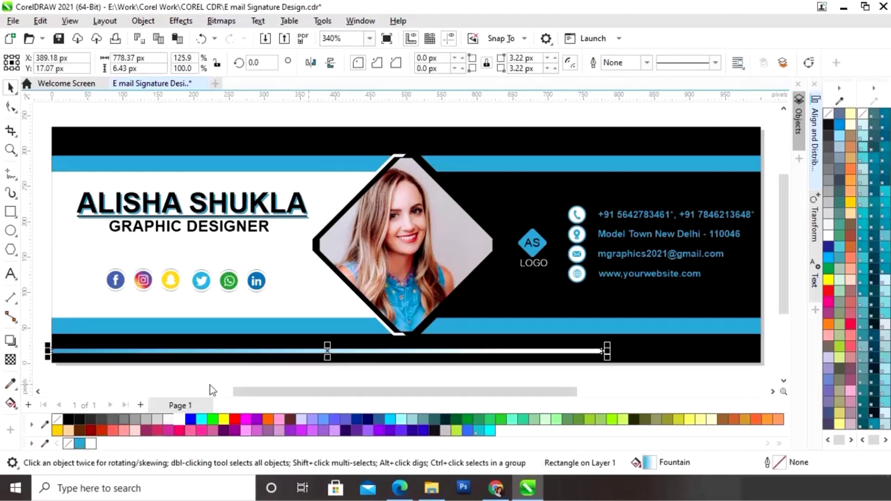
click(250, 377)
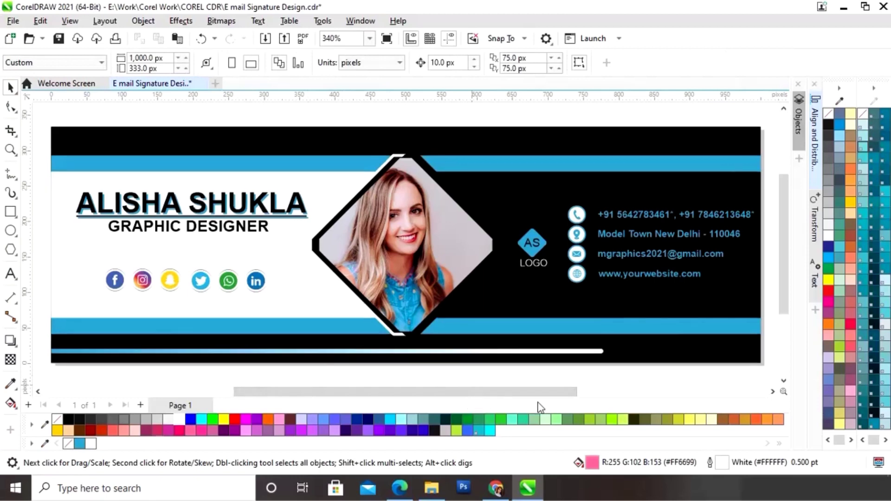
- Stretch the gradient bar slightly wider to about 794 px
click(598, 353)
drag(608, 353, 620, 353)
drag(478, 393, 324, 390)
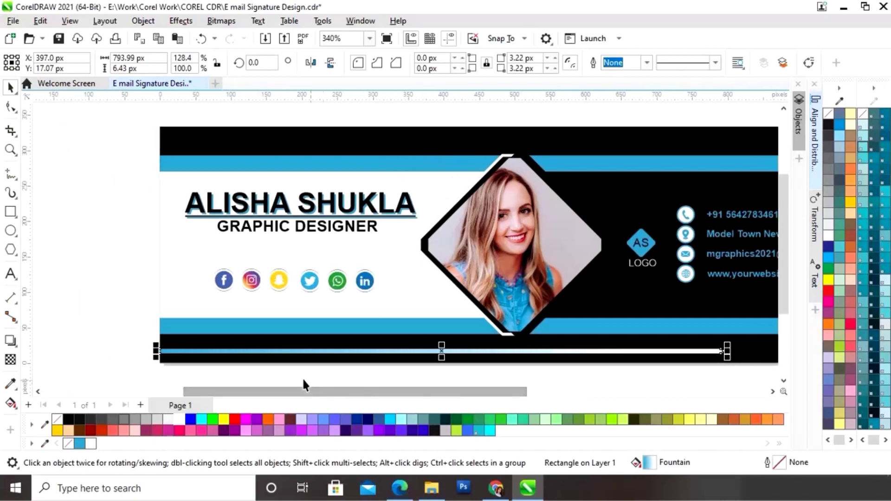
click(229, 385)
- Duplicate the gradient bar just above itself and position both bars within the black band
click(238, 353)
drag(311, 352, 310, 344)
shift+click(495, 352)
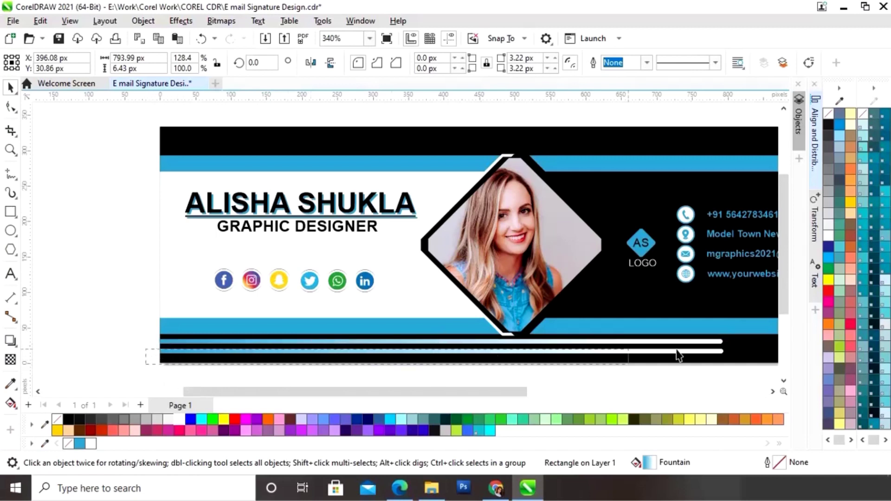
scroll(727, 322, right, 2)
key(Down)
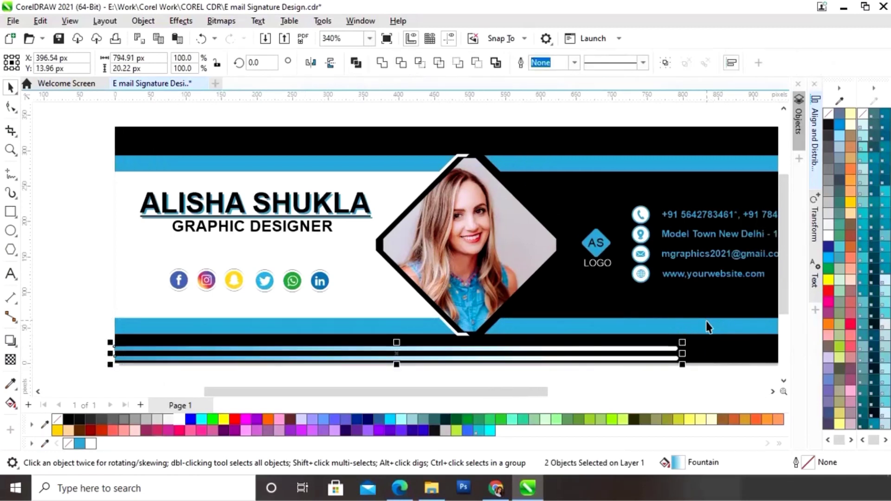
key(z)
drag(85, 318, 430, 371)
drag(706, 279, 711, 269)
- Left-align the black band and both gradient bars, and zoom to fit the signature
click(462, 253)
shift+click(461, 271)
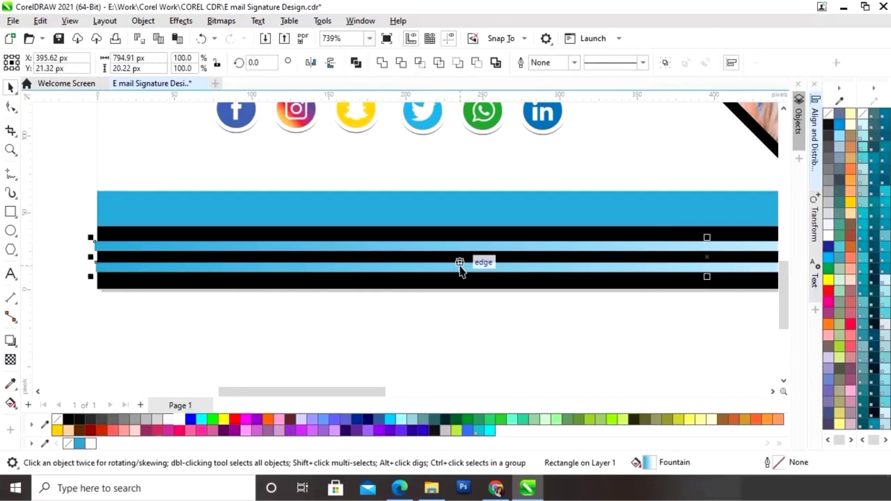
shift+click(465, 284)
click(817, 171)
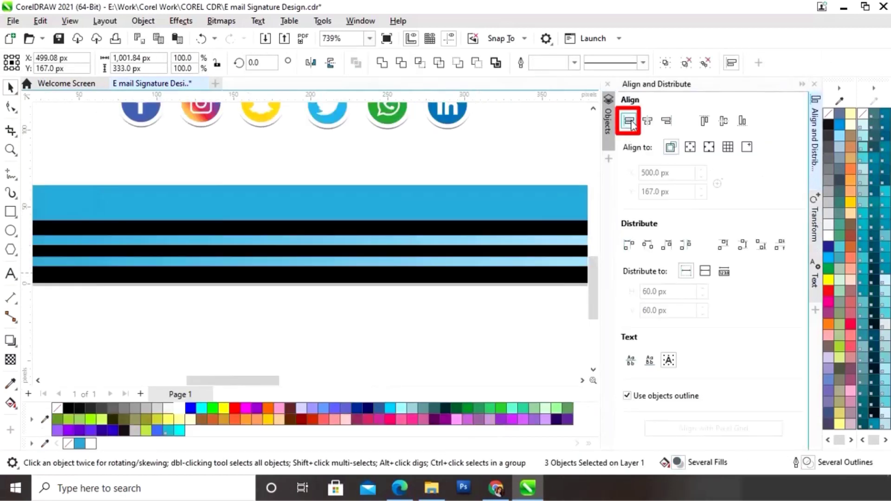
click(629, 121)
drag(267, 381, 248, 381)
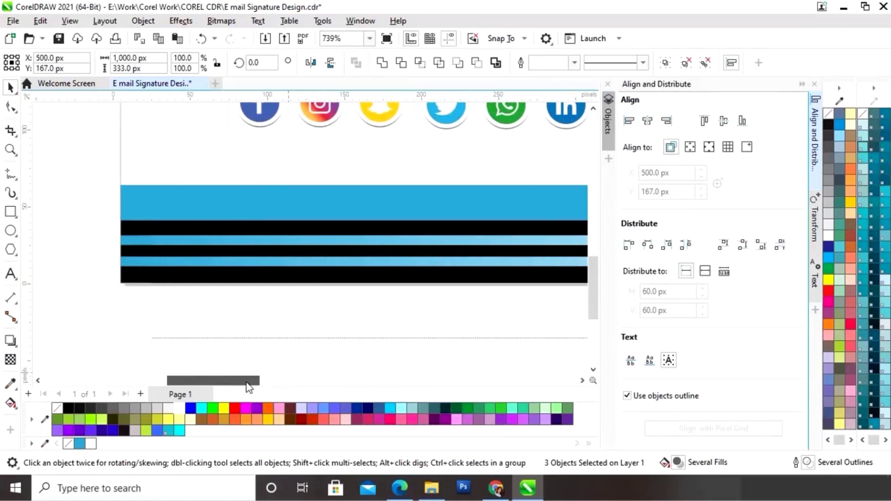
click(802, 84)
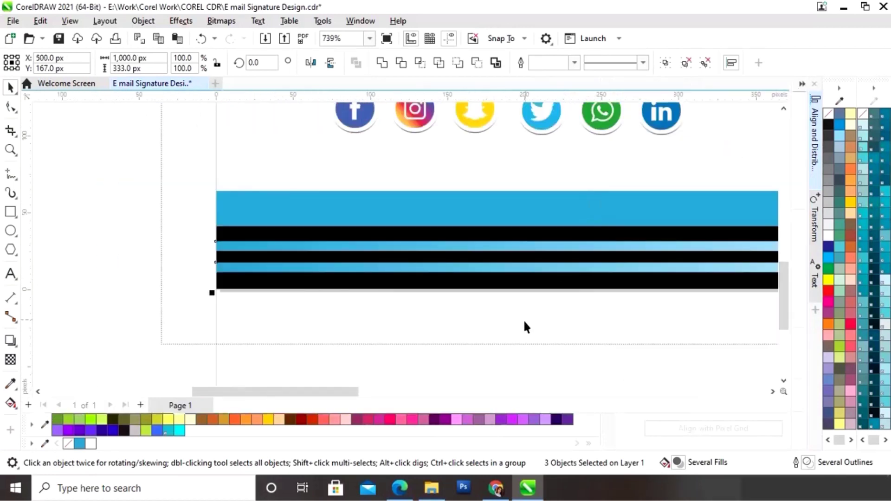
click(662, 342)
key(shift+F4)
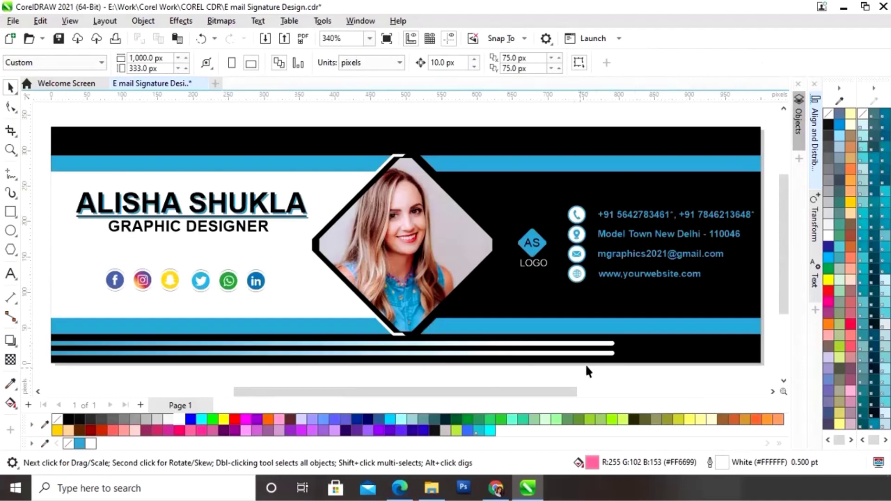
- Shorten the upper bottom bar and lengthen the lower white-ended bar to the right
click(610, 347)
drag(620, 344, 518, 343)
drag(623, 358, 662, 355)
click(517, 379)
click(494, 344)
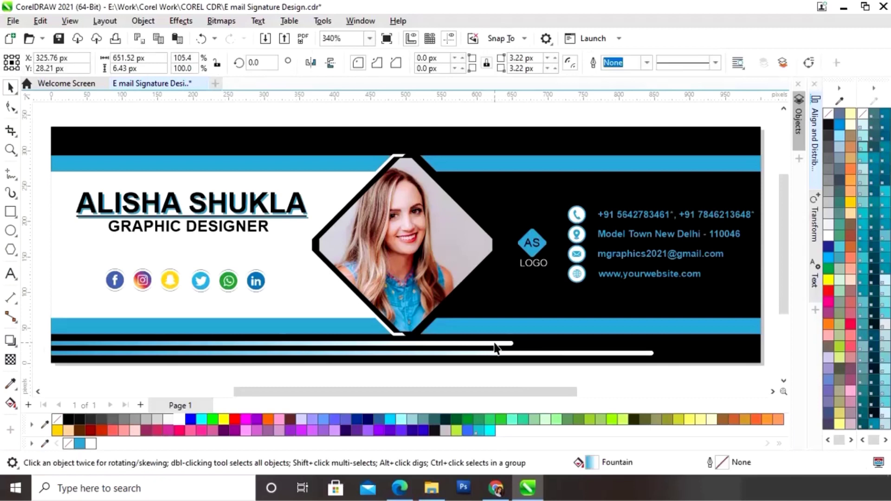
- Set the upper bar's gradient start colour to black
click(10, 403)
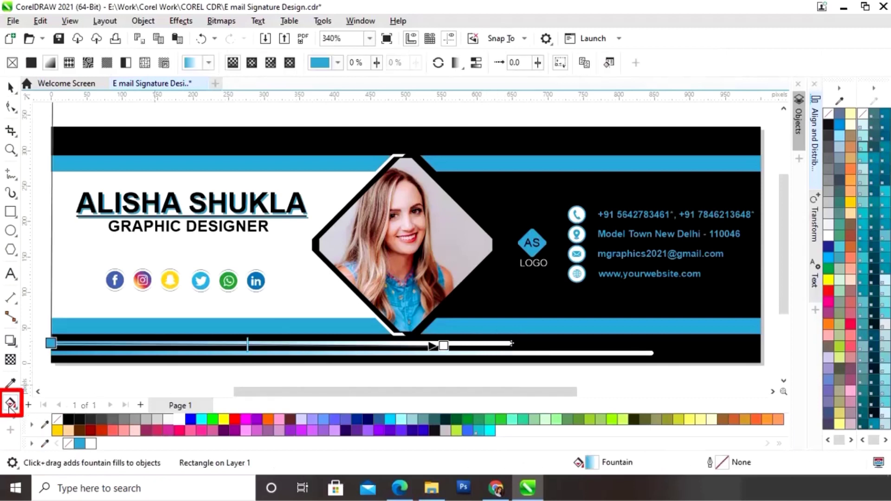
click(51, 343)
click(63, 358)
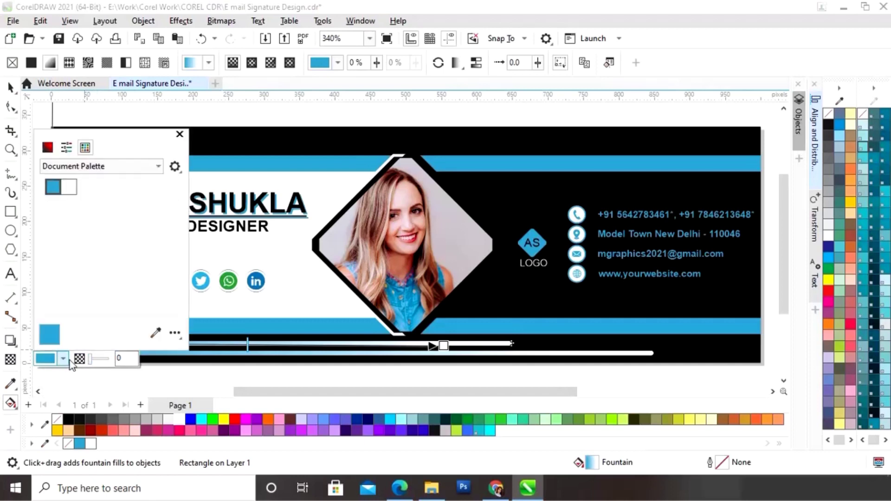
click(156, 333)
click(71, 416)
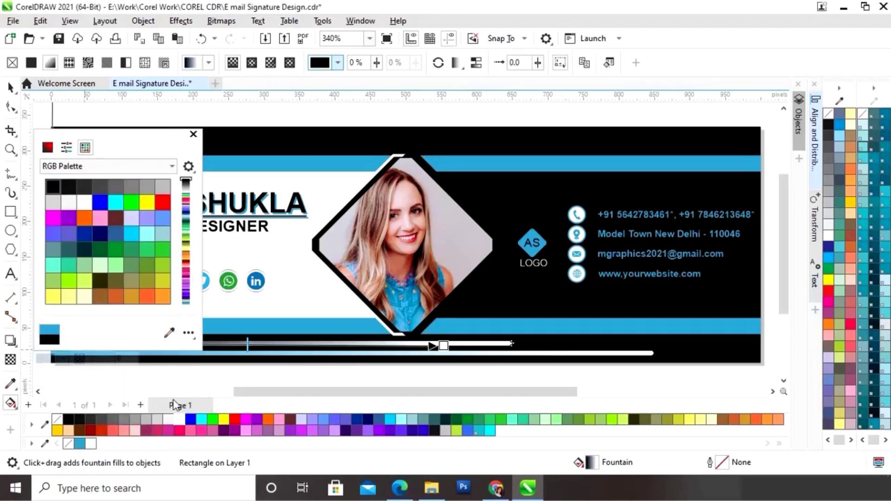
click(202, 375)
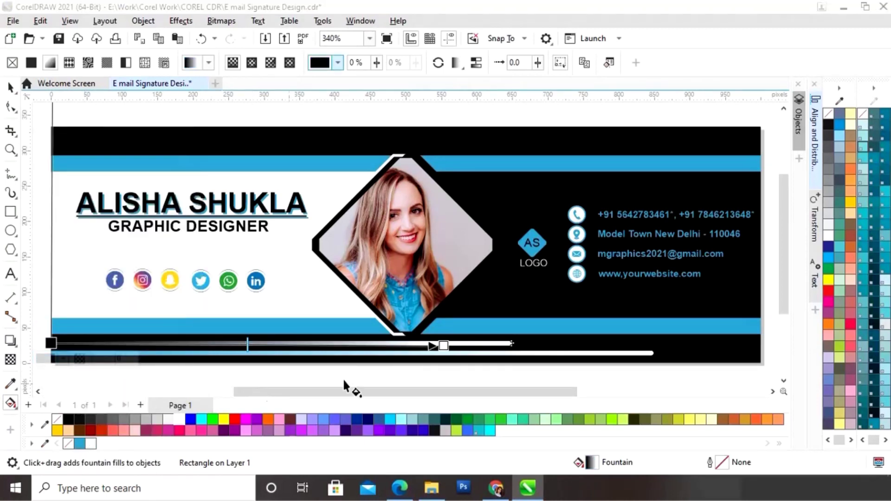
- Set the upper bar's gradient end colour to the design's blue
click(442, 345)
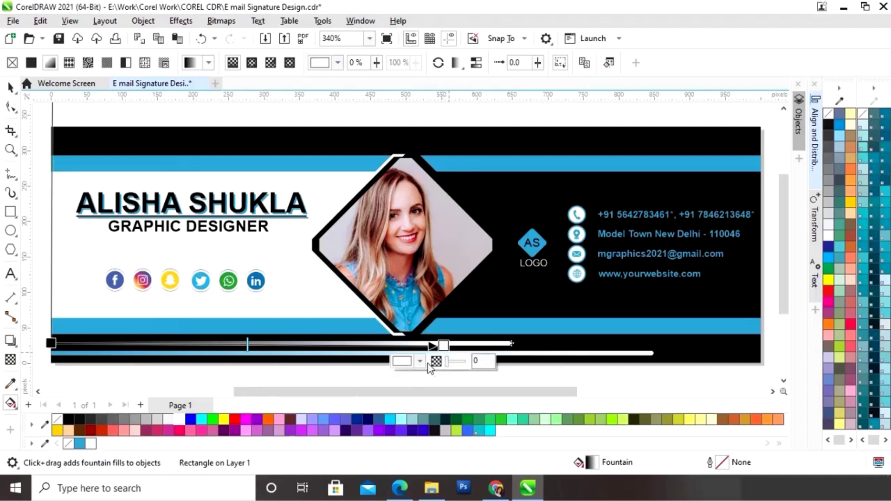
click(420, 362)
click(526, 317)
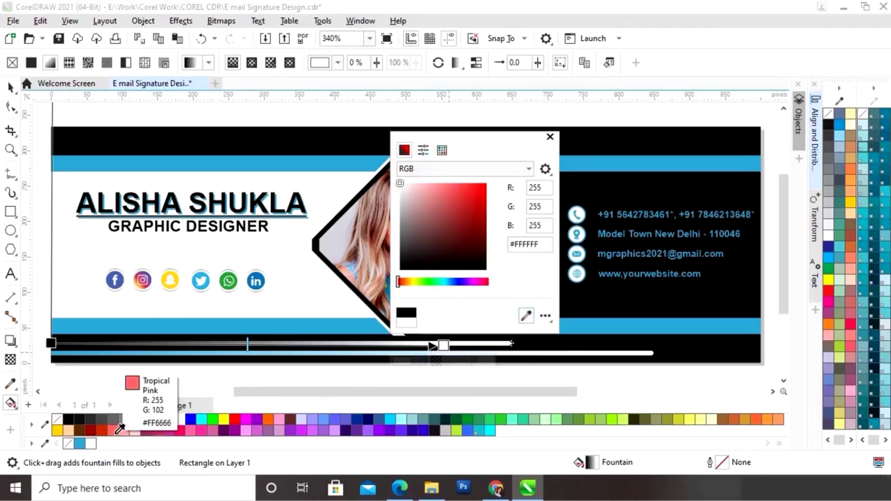
click(79, 443)
click(303, 378)
click(10, 87)
click(350, 381)
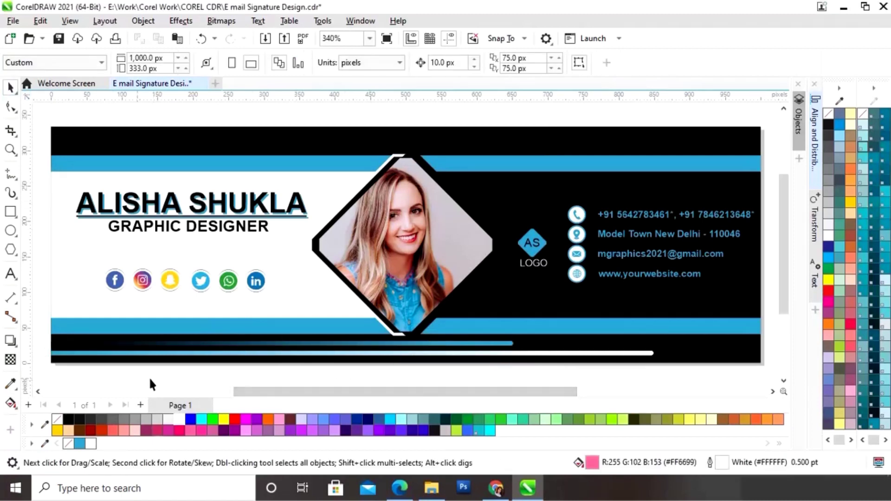
- Copy the two bottom gradient bars to the top, mirror them horizontally, and right-align them to the black background
drag(571, 358, 648, 337)
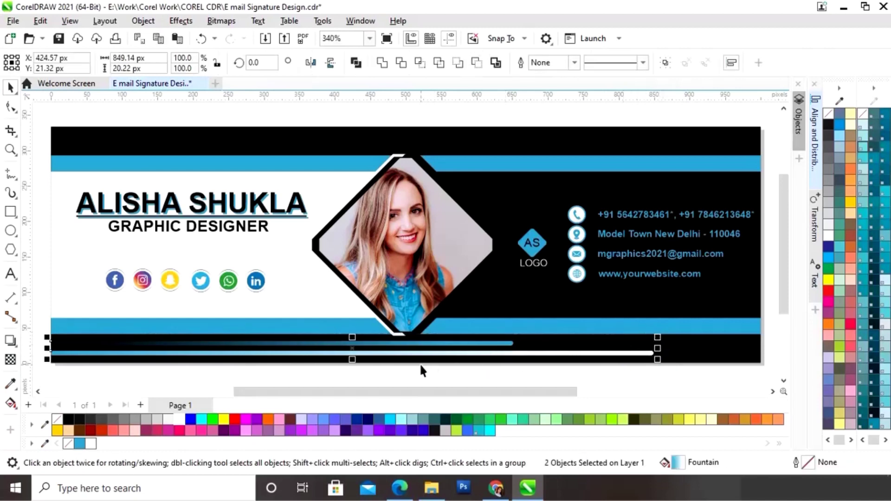
drag(352, 349, 444, 141)
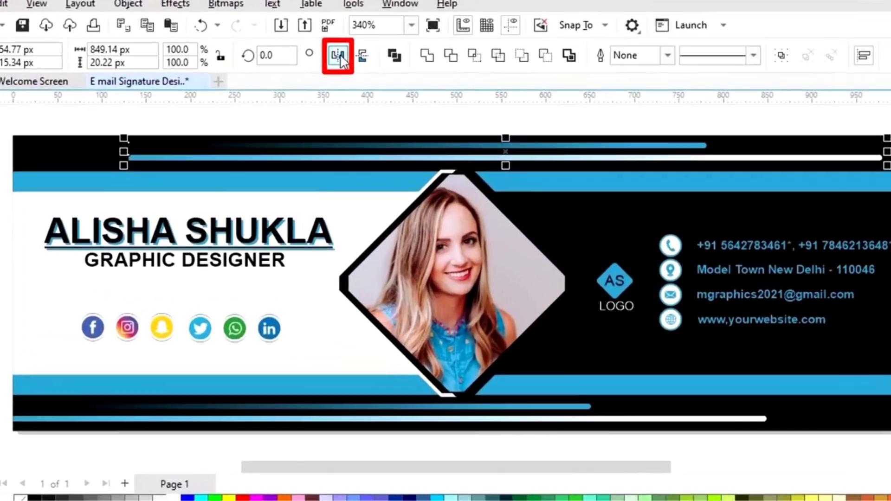
click(310, 63)
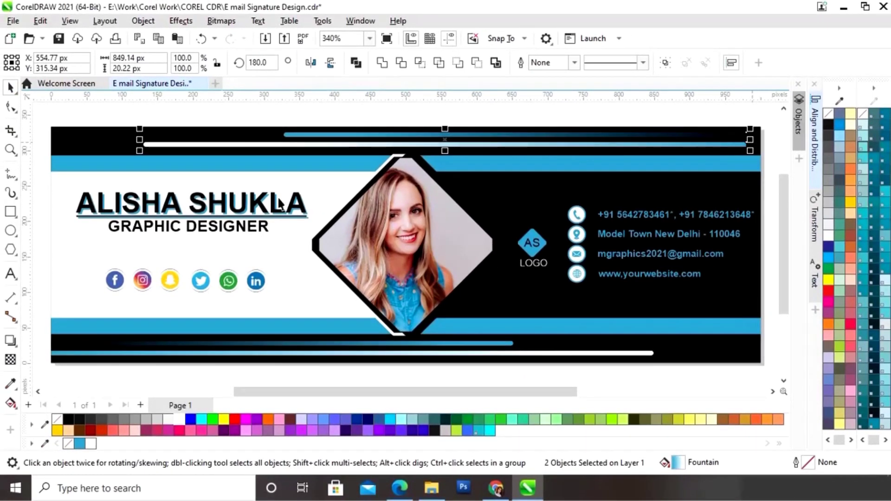
shift+click(91, 148)
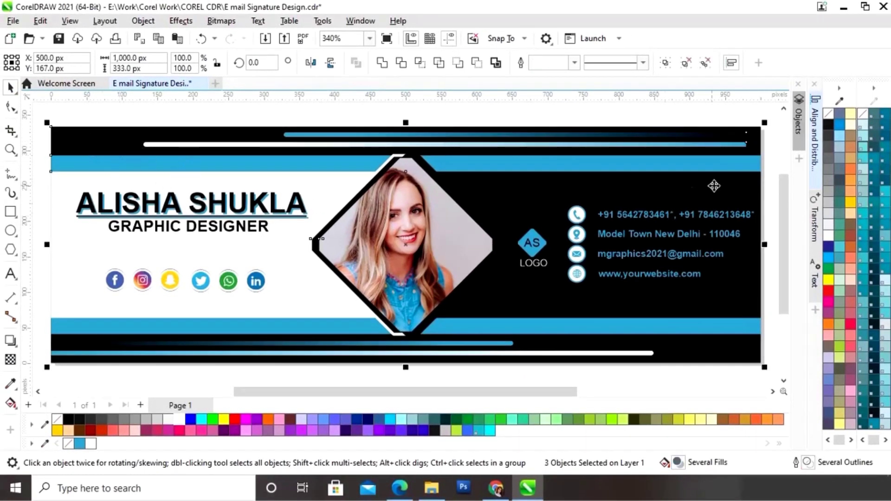
click(814, 154)
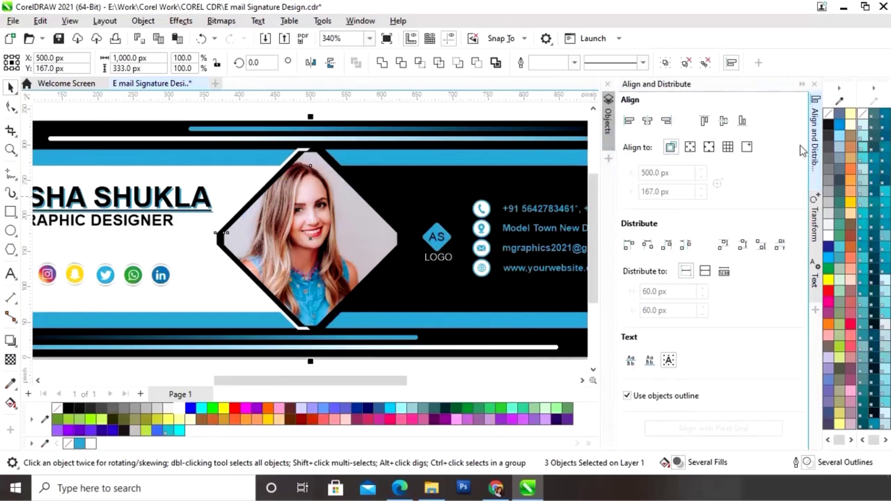
click(668, 122)
click(802, 85)
- Mirror the top blue and white bars vertically to swap their order
click(483, 136)
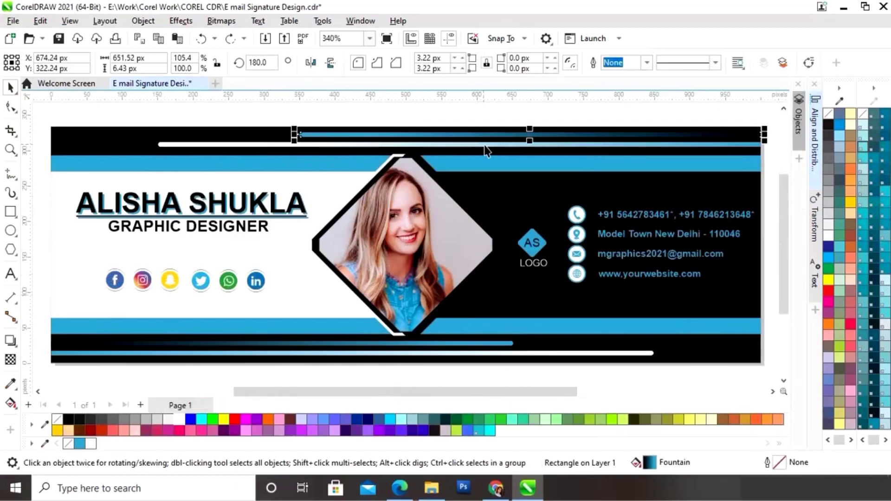
shift+click(490, 145)
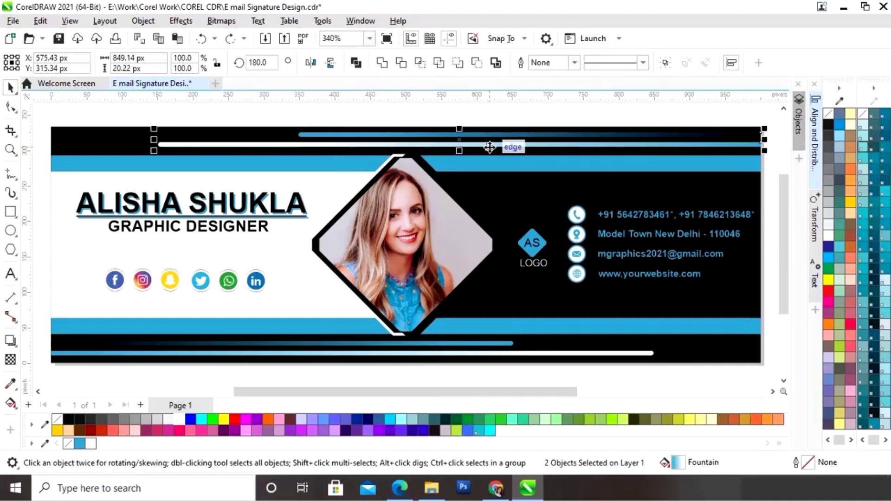
click(331, 64)
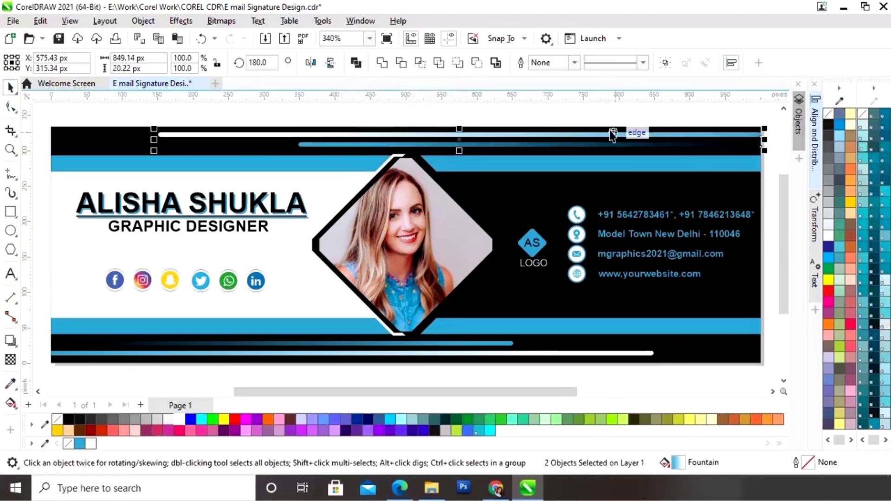
click(596, 124)
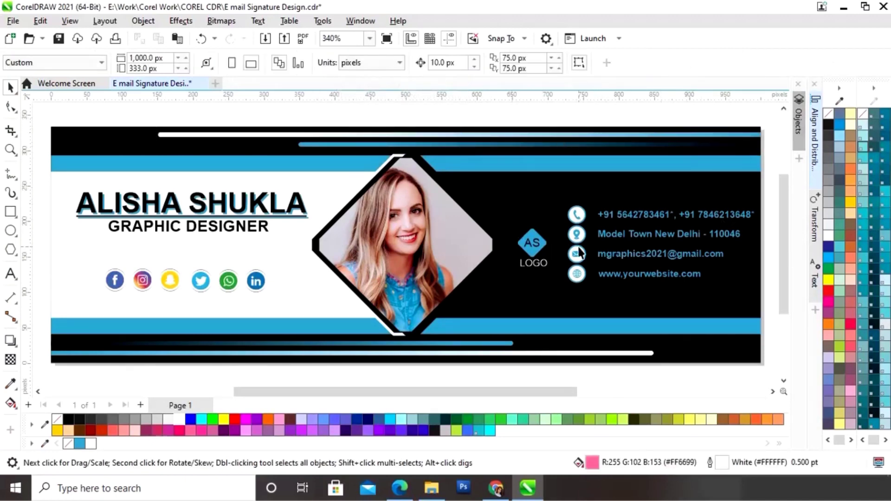
- Nudge the name text onto its blue shadow copy, then zoom back out to the whole signature
key(z)
drag(62, 187, 334, 242)
key(space)
click(358, 279)
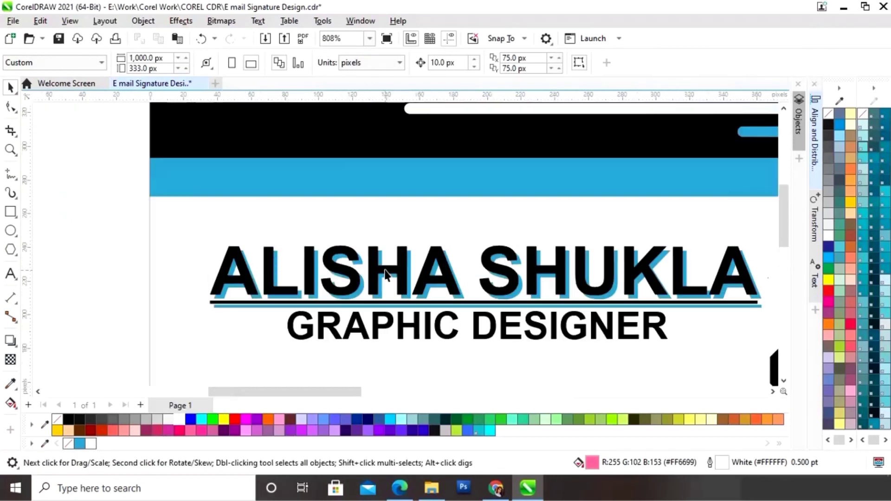
drag(403, 268, 405, 274)
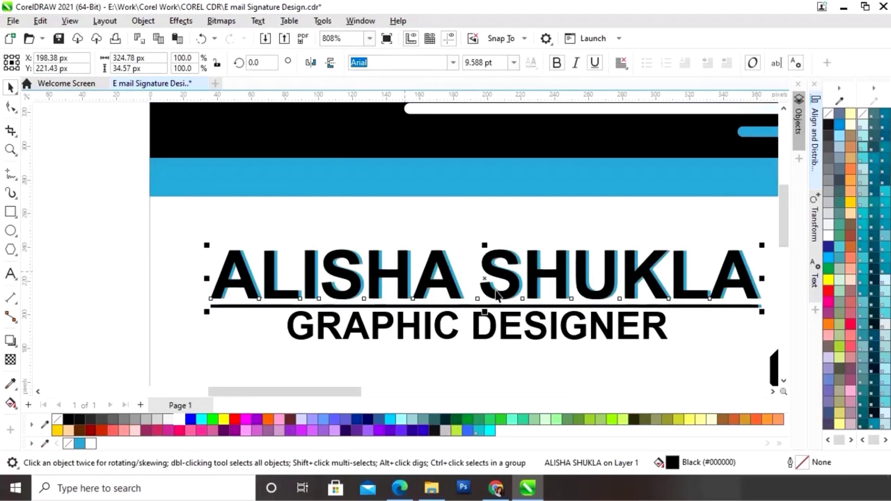
click(72, 244)
key(shift+F4)
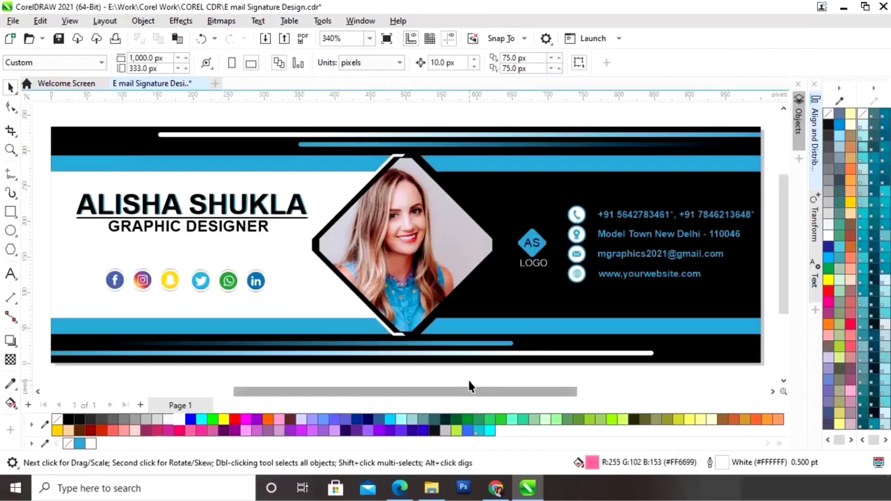